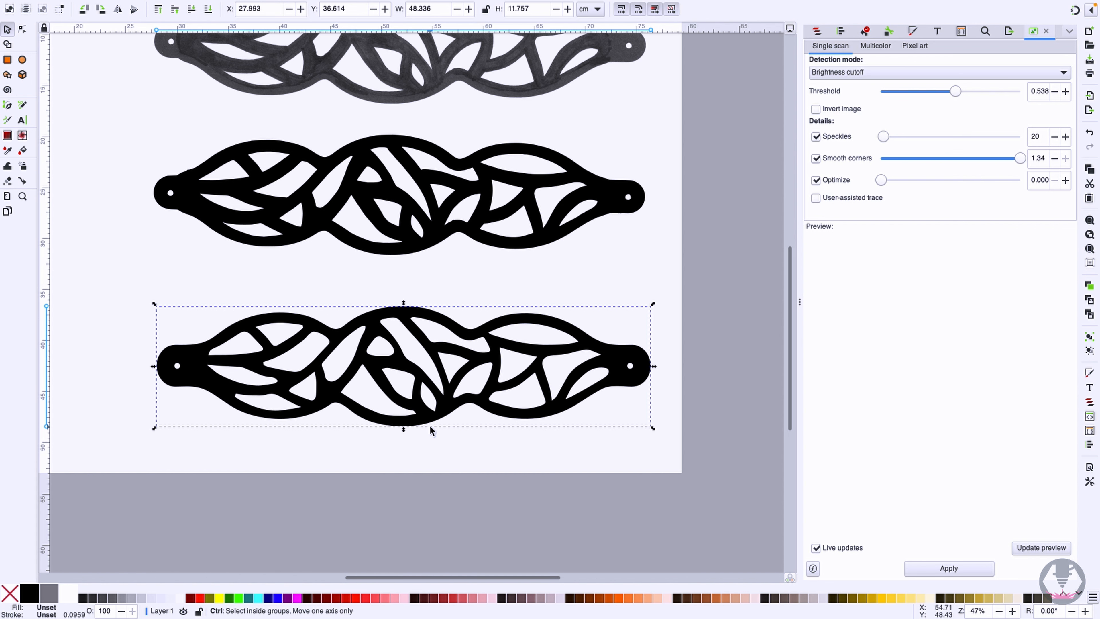
scroll(430, 426, "down", 1)
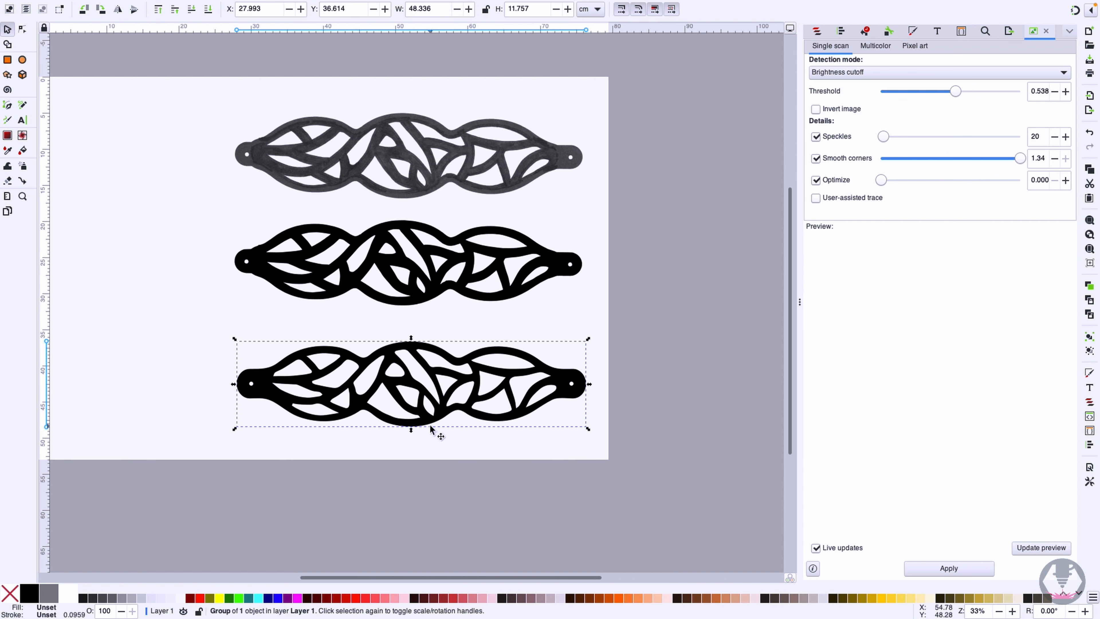
scroll(429, 425, "left", 8)
scroll(429, 424, "up", 3)
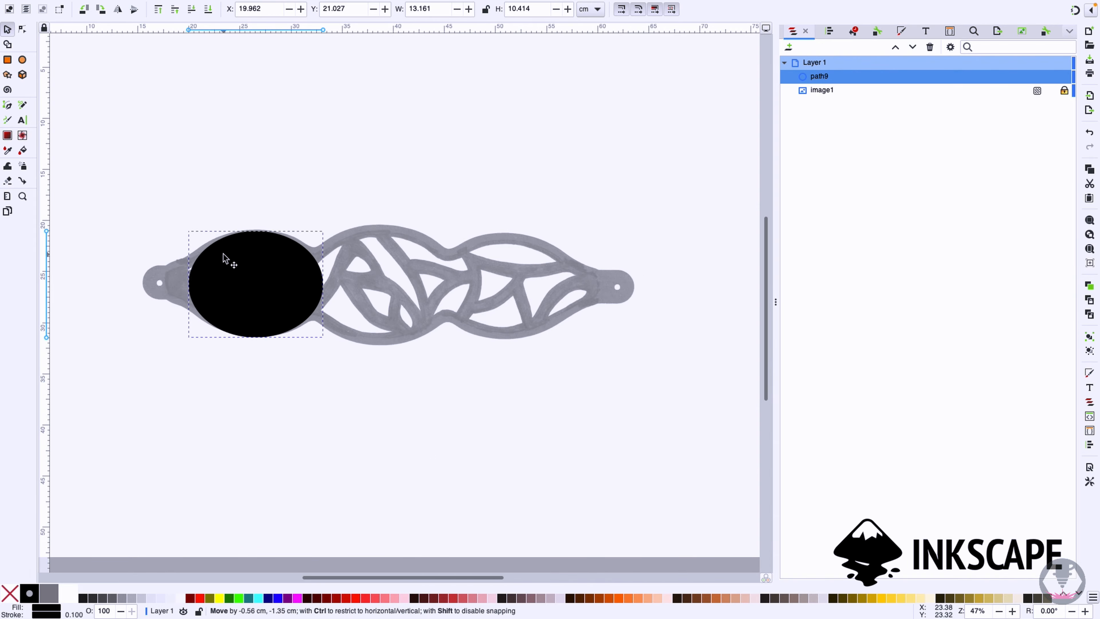
Fit the left oval to the sketch at about 14.0 by 10.7 cm and duplicate it over the other two lobes, enlarging the middle copy slightly.
left_click_drag(191, 284, 179, 286)
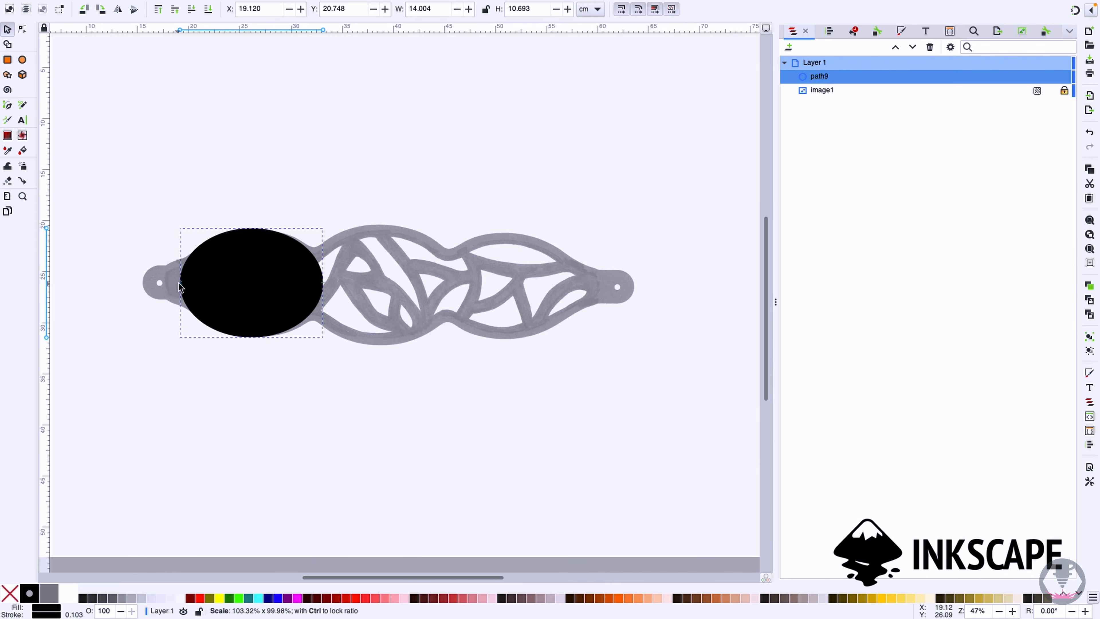
key("ctrl+d")
left_click_drag(270, 295, 393, 299)
key("ctrl+d")
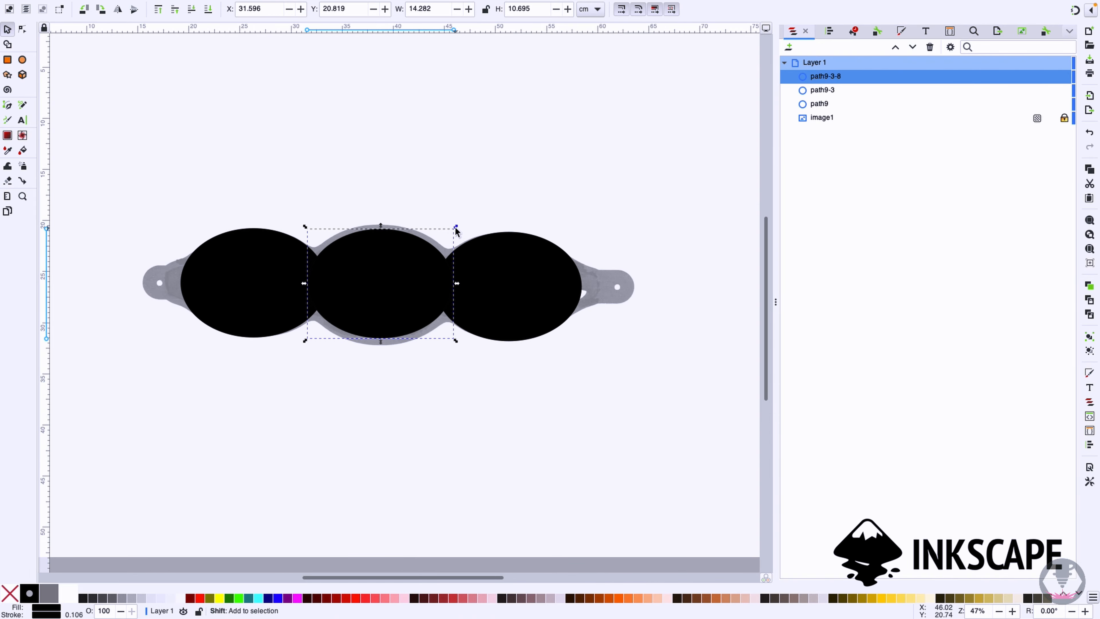
left_click_drag(456, 228, 464, 223)
left_click_drag(427, 278, 427, 279)
Align the top edges of the two side ovals.
left_click(260, 282)
left_click(511, 282, "shift")
left_click(817, 31)
left_click(817, 126)
Centre all three ovals on a common horizontal axis.
left_click(384, 280)
mouse_move(191, 173)
left_mouse_down()
mouse_move(511, 353)
mouse_move(602, 373)
left_mouse_up()
left_click(833, 126)
left_click(557, 333)
Place matching circles over the sketch's left and right end tabs and align them with each other.
left_click(22, 60)
mouse_move(144, 274)
left_mouse_down()
mouse_move(179, 307)
mouse_move(158, 281)
mouse_move(632, 298)
left_mouse_up()
left_click(7, 30)
scroll(157, 281, "up", 3)
scroll(173, 311, "down", 3)
key("ctrl+d")
scroll(628, 300, "up", 2)
scroll(628, 299, "down", 2)
left_click(173, 308, "shift")
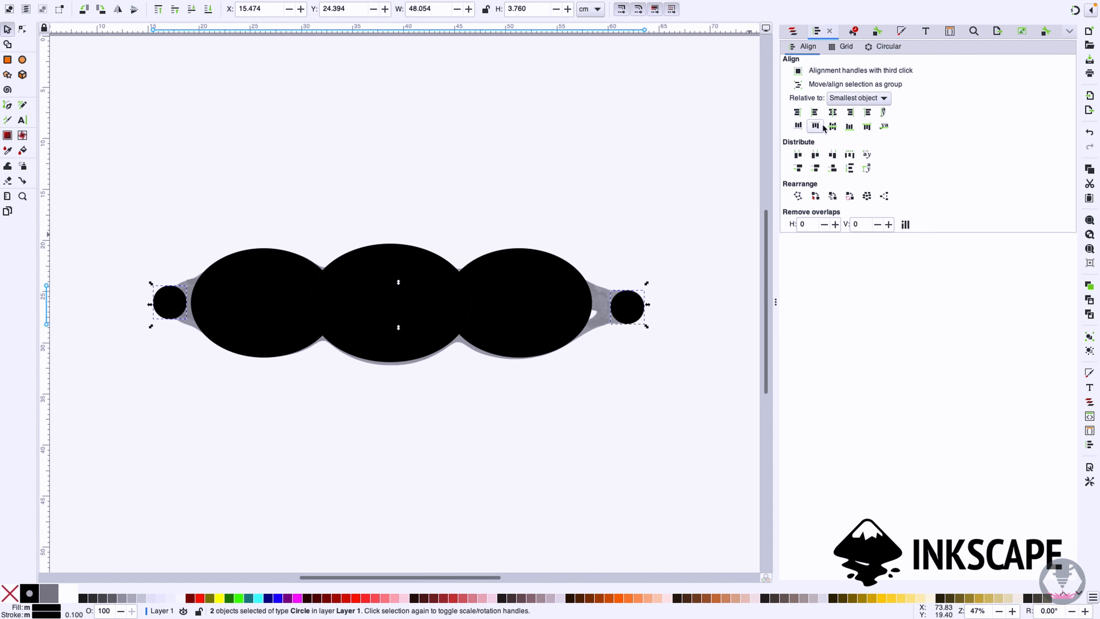
left_click(670, 313)
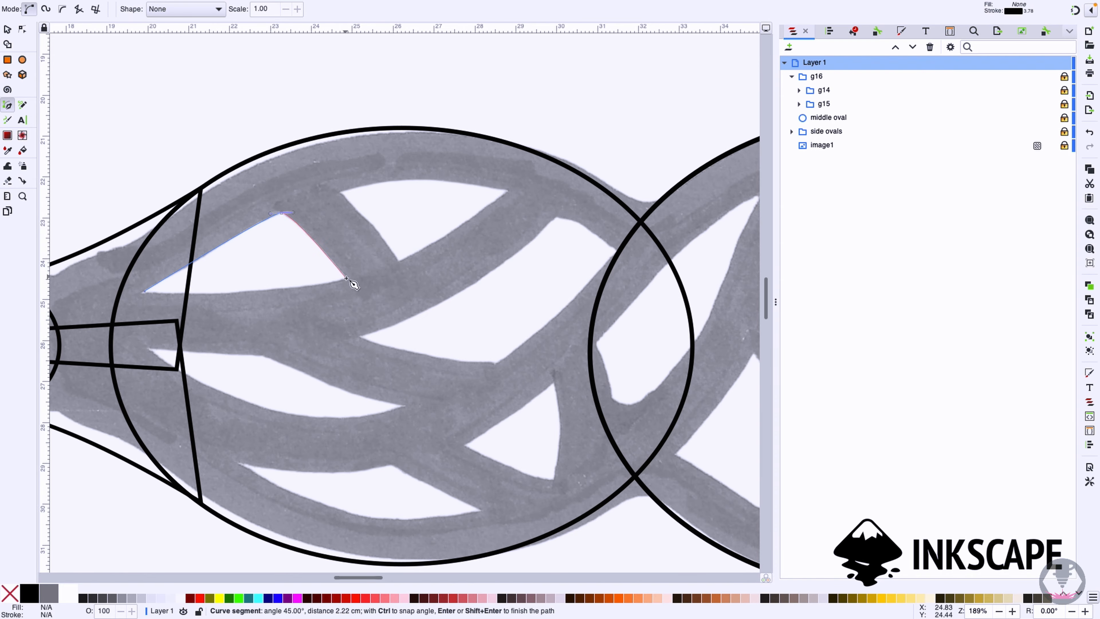
Trace the two upper triangular openings of the sketch's left lobe as closed Bezier paths.
left_click(144, 291)
left_click(341, 192)
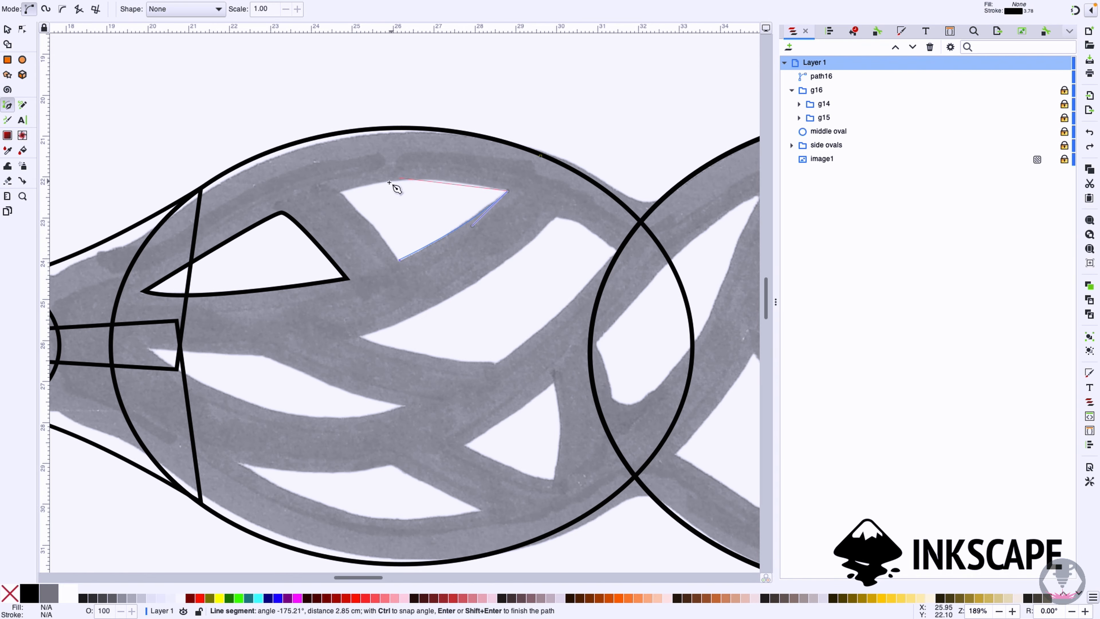
left_click_drag(341, 192, 283, 220)
left_click_drag(400, 262, 417, 285)
Trace the large curved opening in the right half of the left lobe as a closed Bezier path.
left_click(555, 216)
left_click_drag(361, 336, 252, 369)
key("shift+l")
left_click_drag(493, 365, 557, 366)
left_click(617, 253)
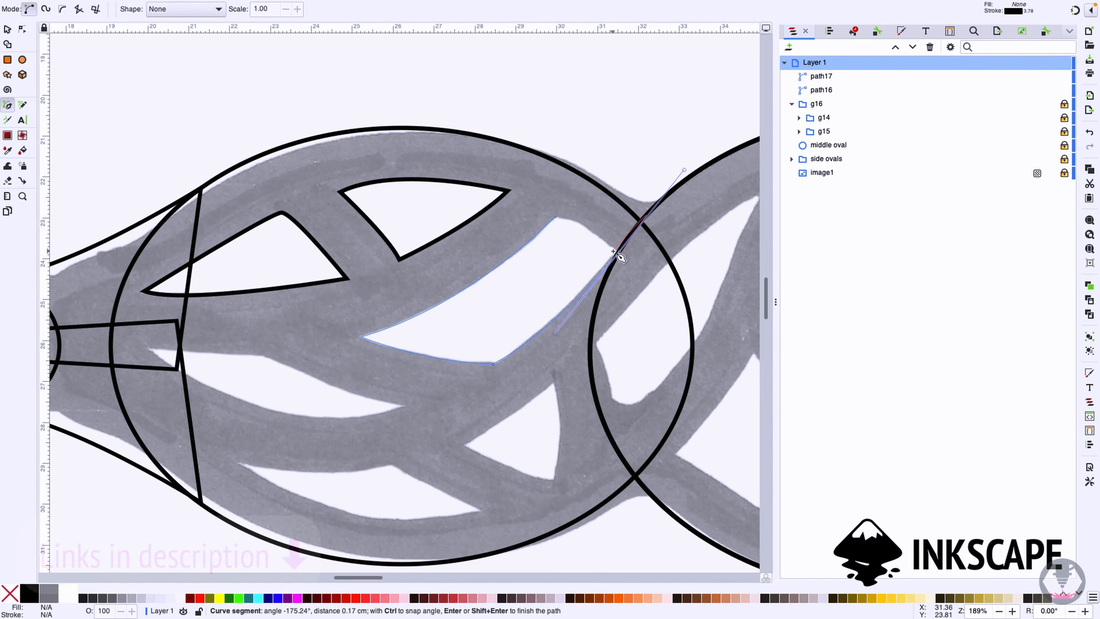
left_click(556, 217)
Trace the narrow pointed opening just below the middle of the left lobe as a closed Bezier path.
left_click(148, 349)
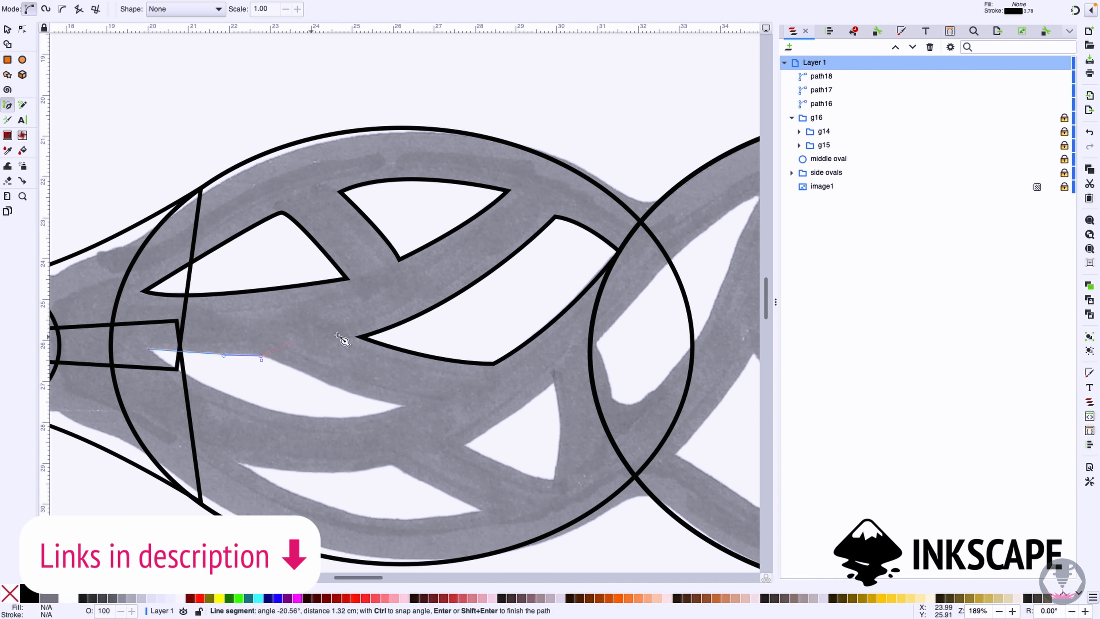
left_click_drag(407, 406, 494, 429)
key("shift+l")
left_click_drag(149, 349, 27, 246)
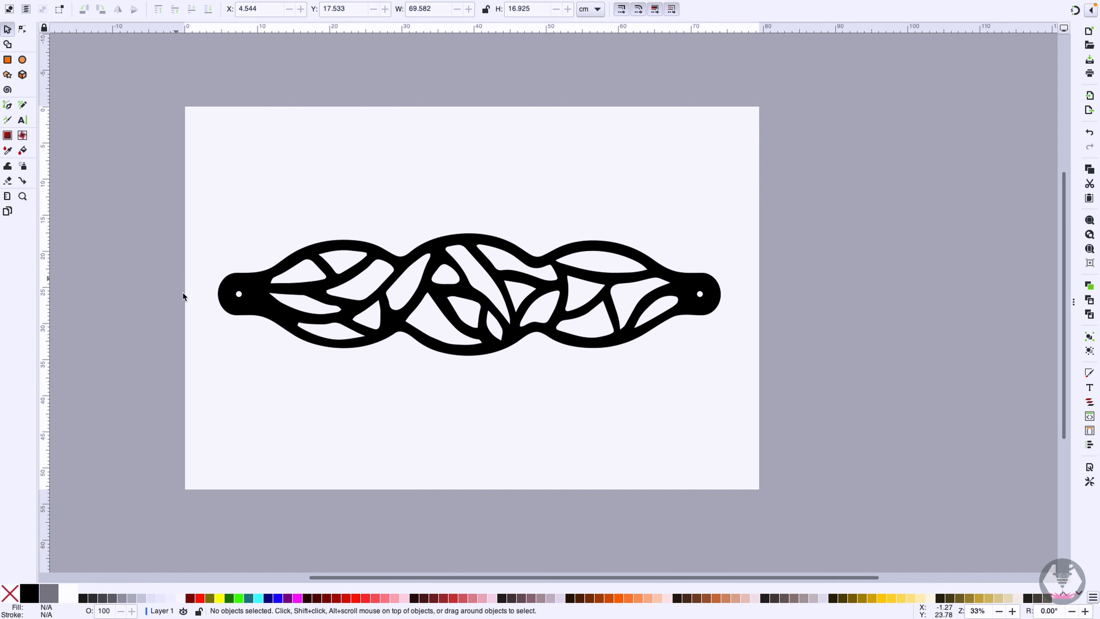
scroll(307, 318, "up", 5)
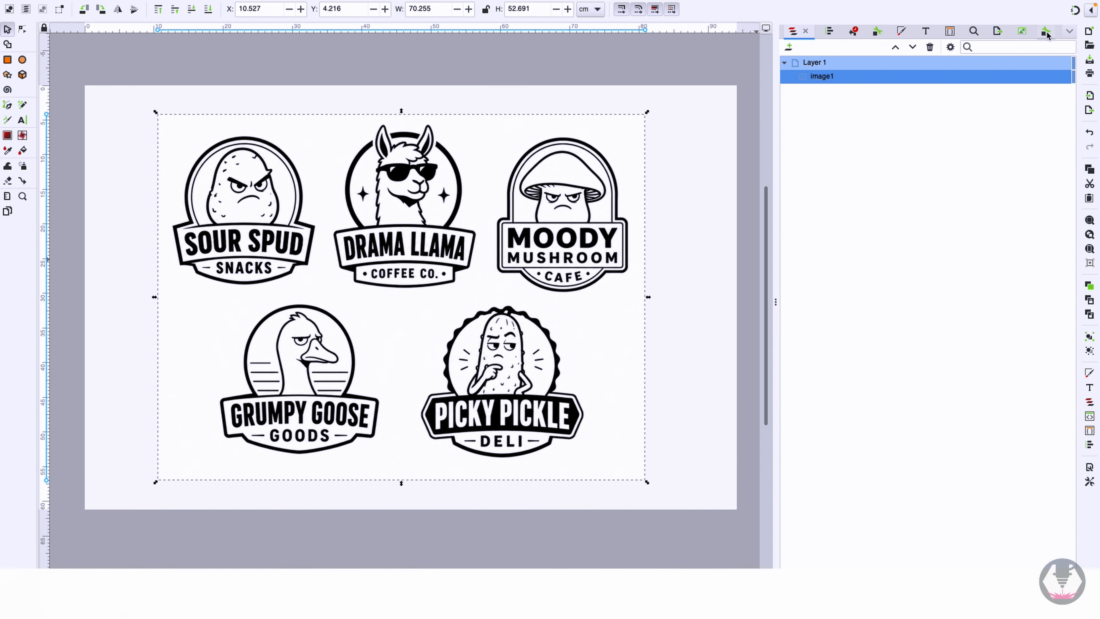
Trace the five-logo image with a single-scan Brightness cutoff trace and move the resulting vector above the page.
left_click(1022, 31)
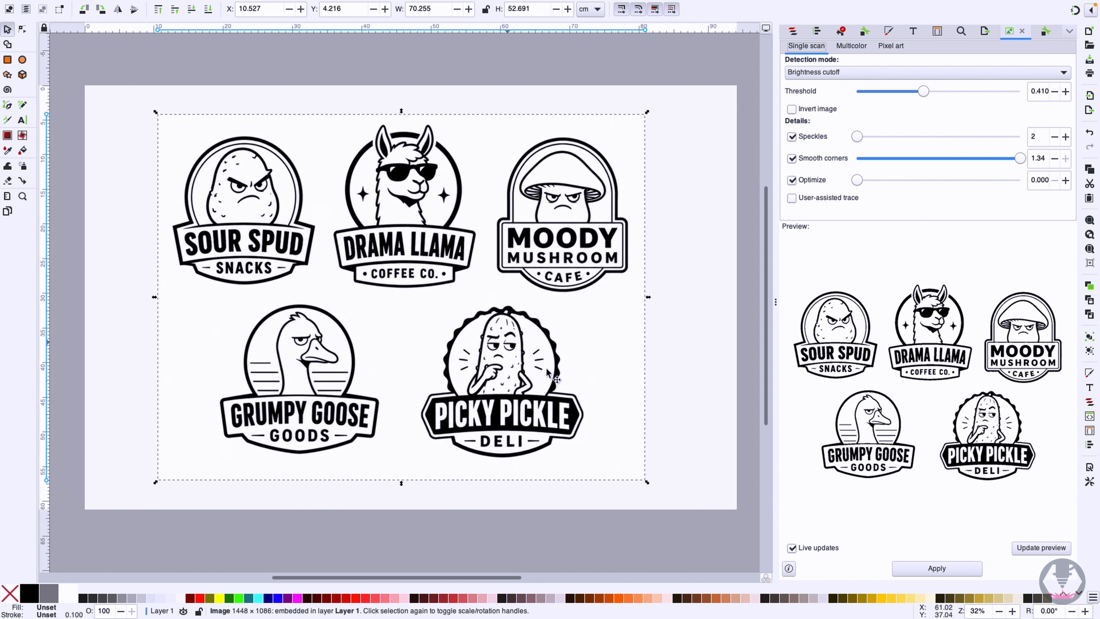
left_click(937, 569)
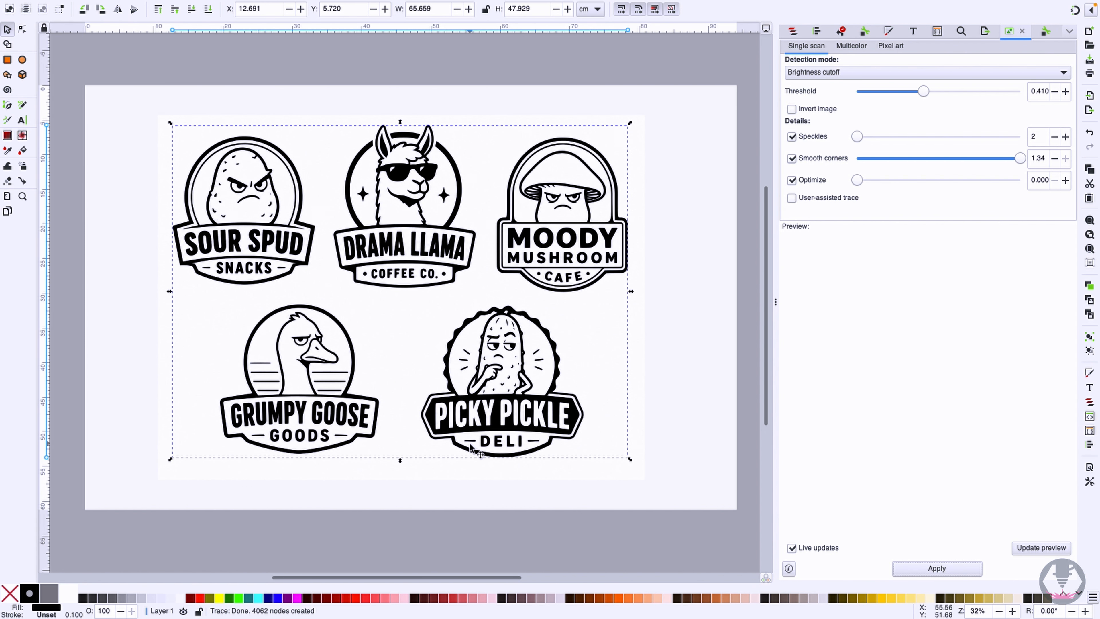
scroll(467, 445, "down", 2)
left_click_drag(462, 440, 484, 211)
scroll(433, 208, "up", 1)
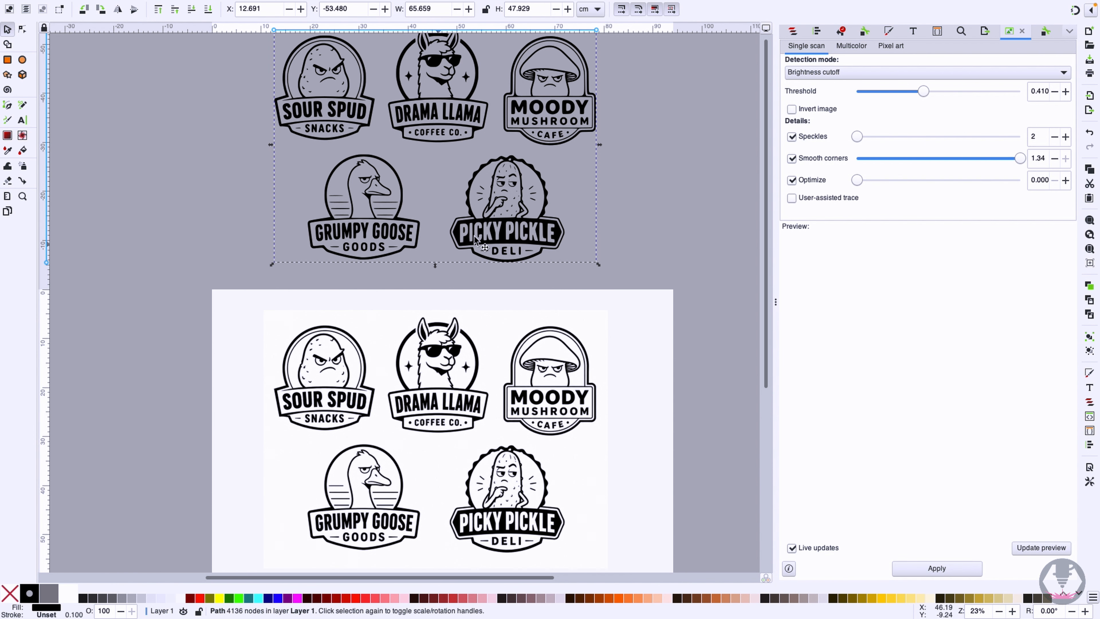
Show the list of layers and objects and shift the traced logo path to about X 12.360, Y -51.517 cm.
left_click(791, 33)
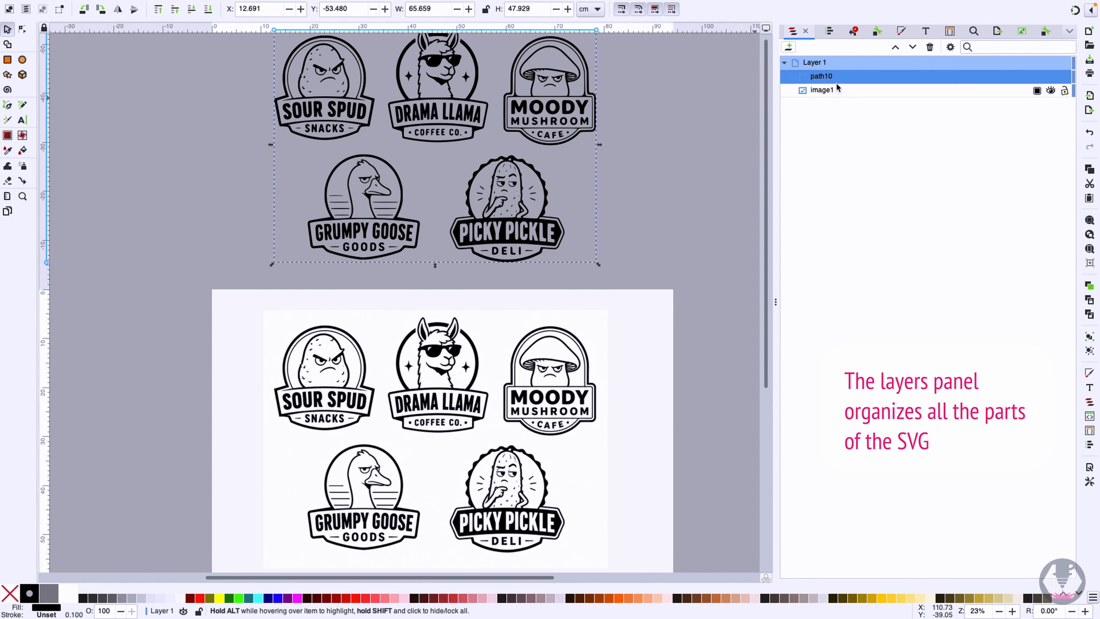
scroll(353, 185, "up", 2)
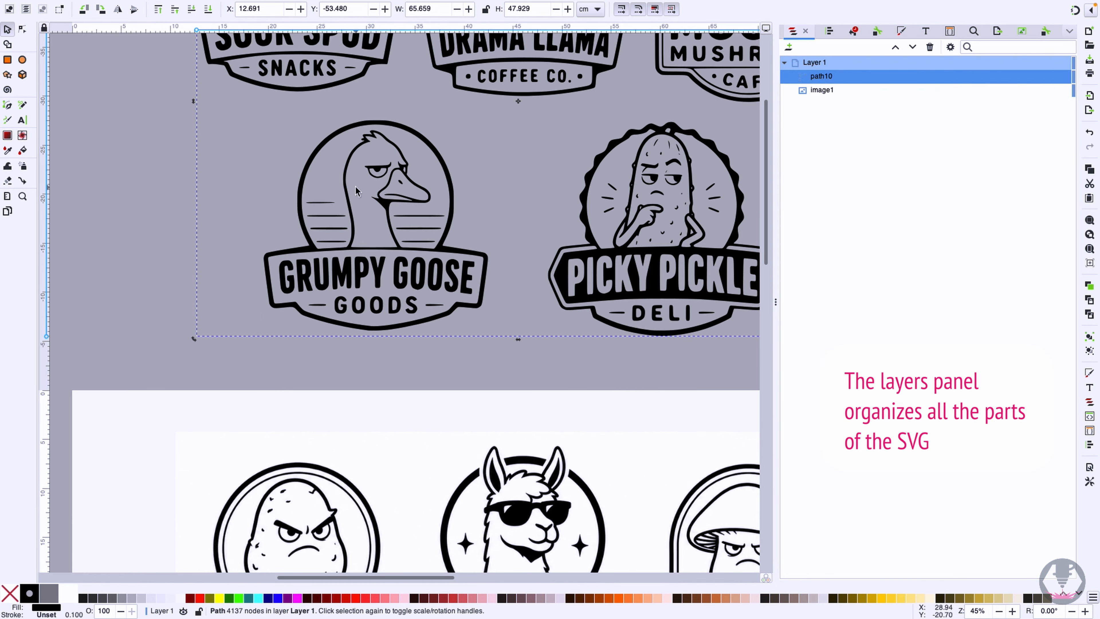
scroll(365, 229, "up", 3)
left_click_drag(410, 158, 401, 213)
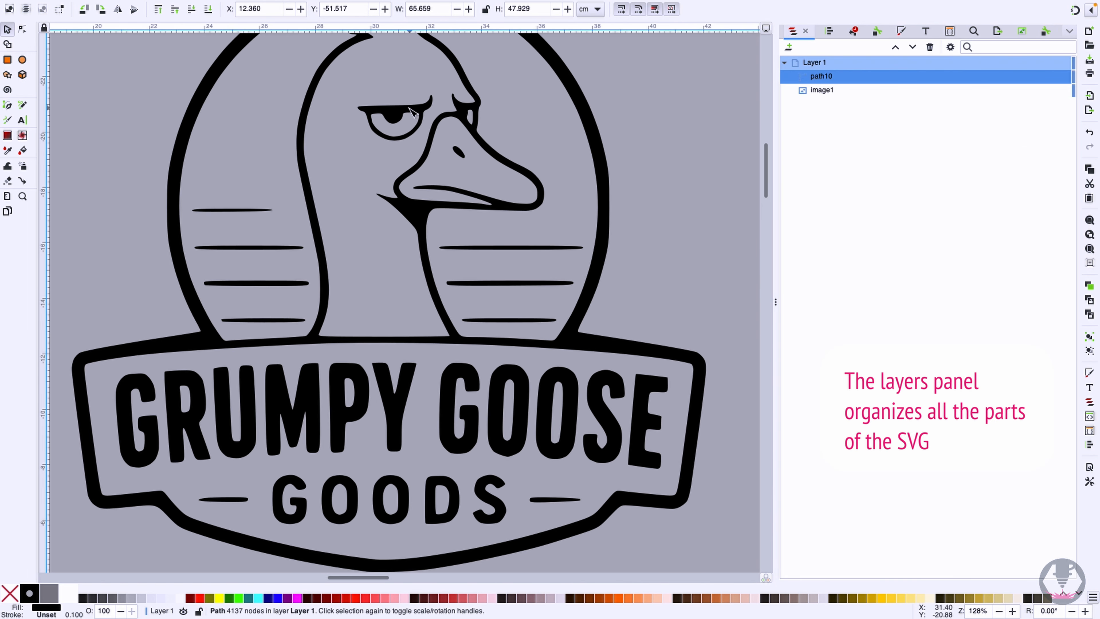
Examine the nodes around the goose's eye in the traced logo path with the Node tool.
key("n")
mouse_move(406, 126)
left_mouse_down()
mouse_move(410, 143)
mouse_move(407, 126)
left_mouse_up()
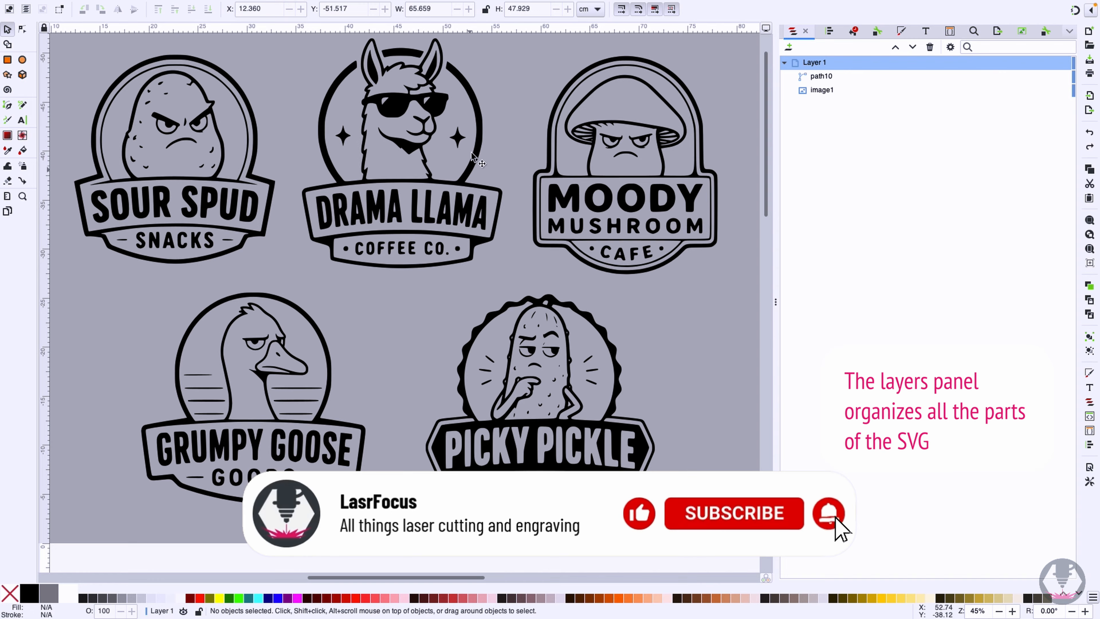
left_click(22, 28)
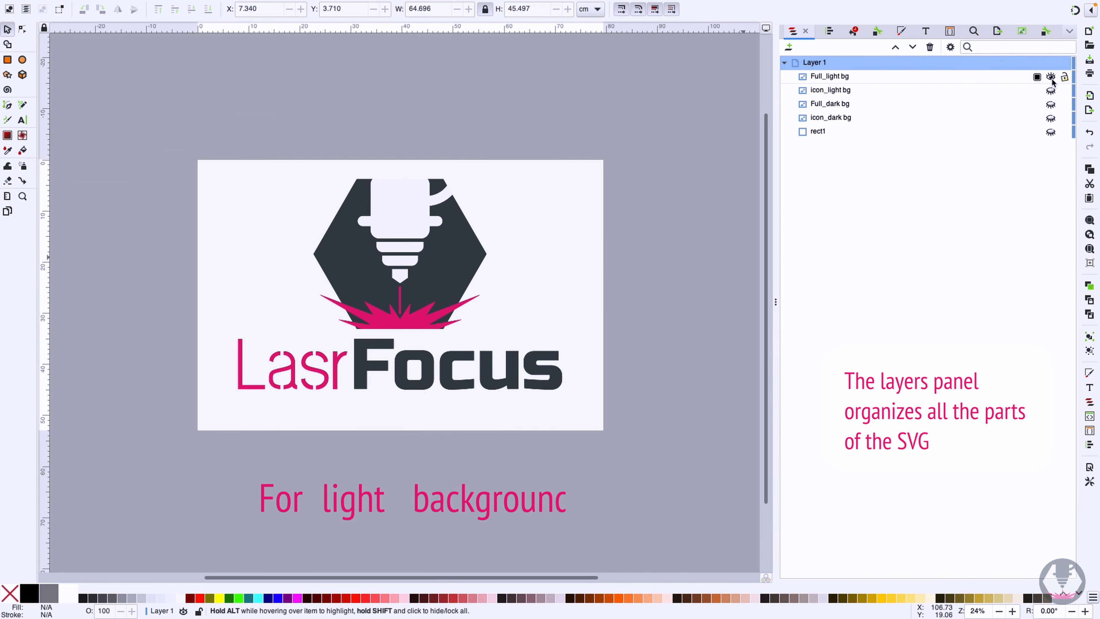
Hide the Full_light bg logo and switch the icon_light bg logo on and off again.
left_click(1052, 78)
left_click(1052, 91)
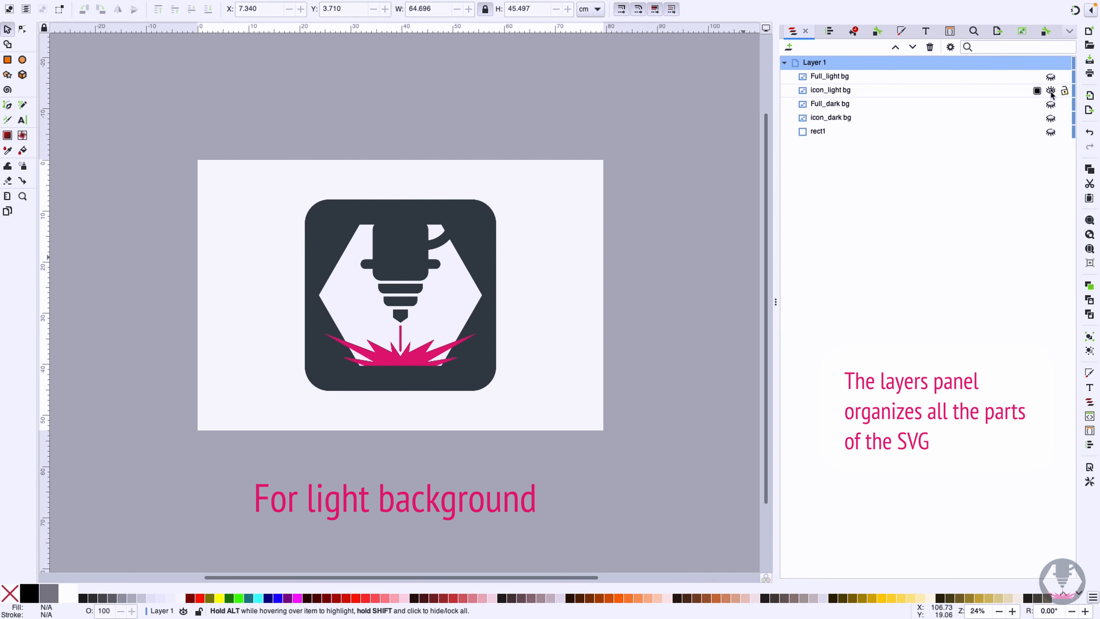
left_click(1052, 92)
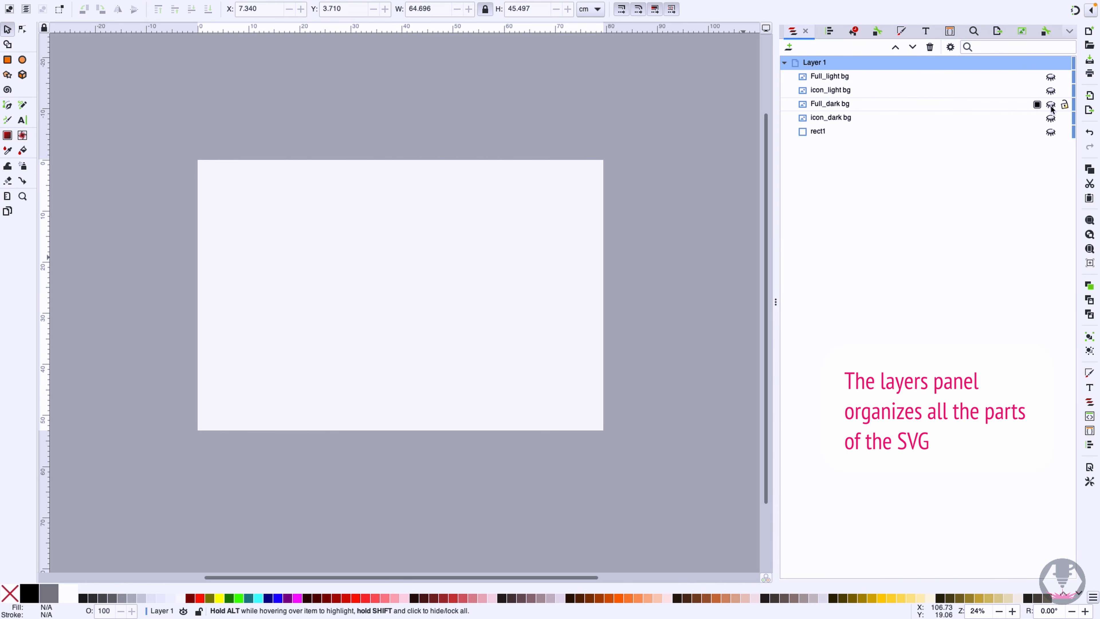
Show the dark rect1 background and switch the Full_dark bg and icon_dark bg logos on and off in turn.
left_click(1052, 132)
left_click(1051, 107)
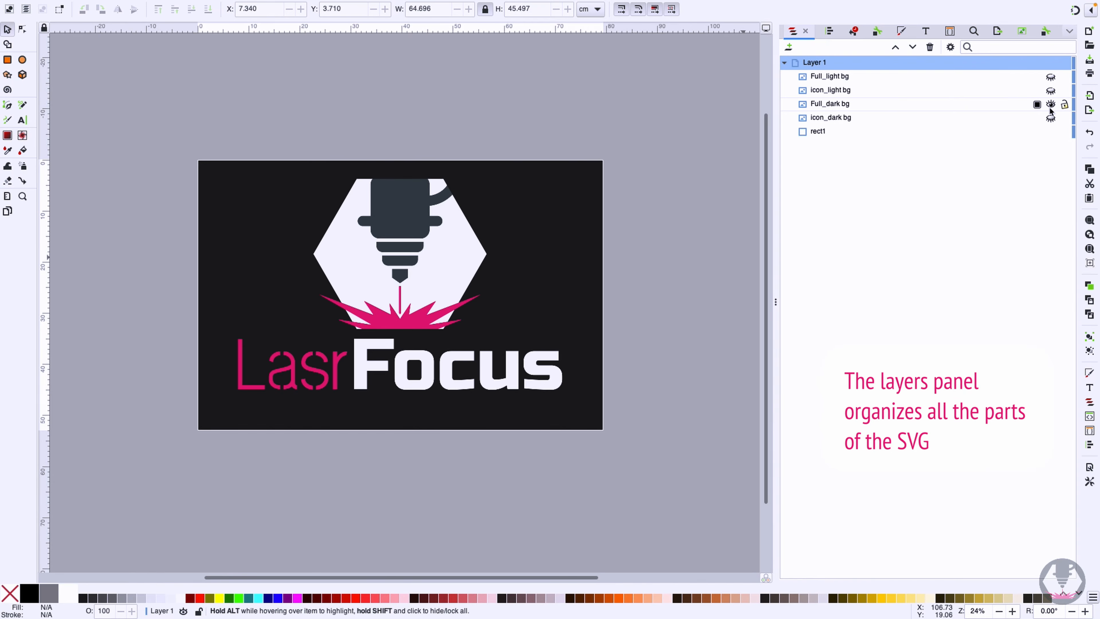
left_click(1051, 106)
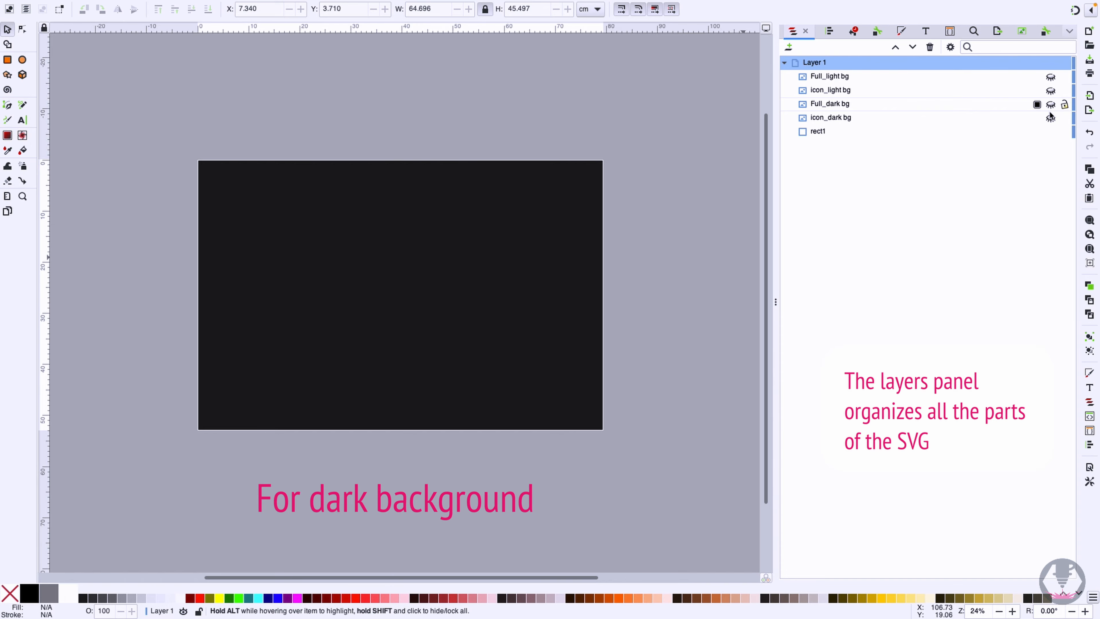
left_click(1052, 119)
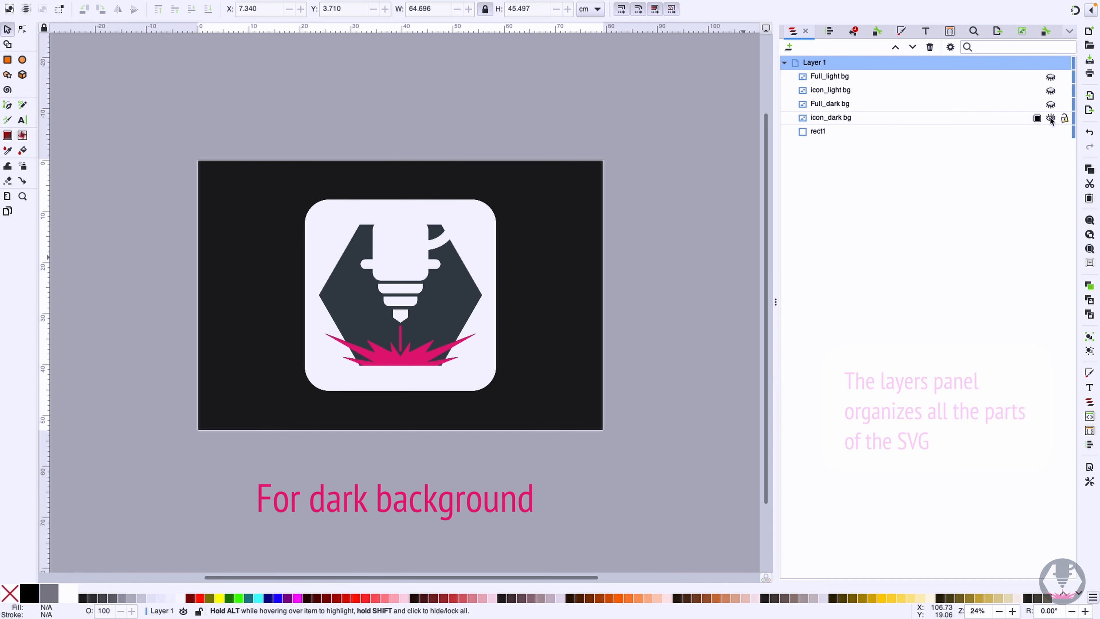
left_click(1052, 119)
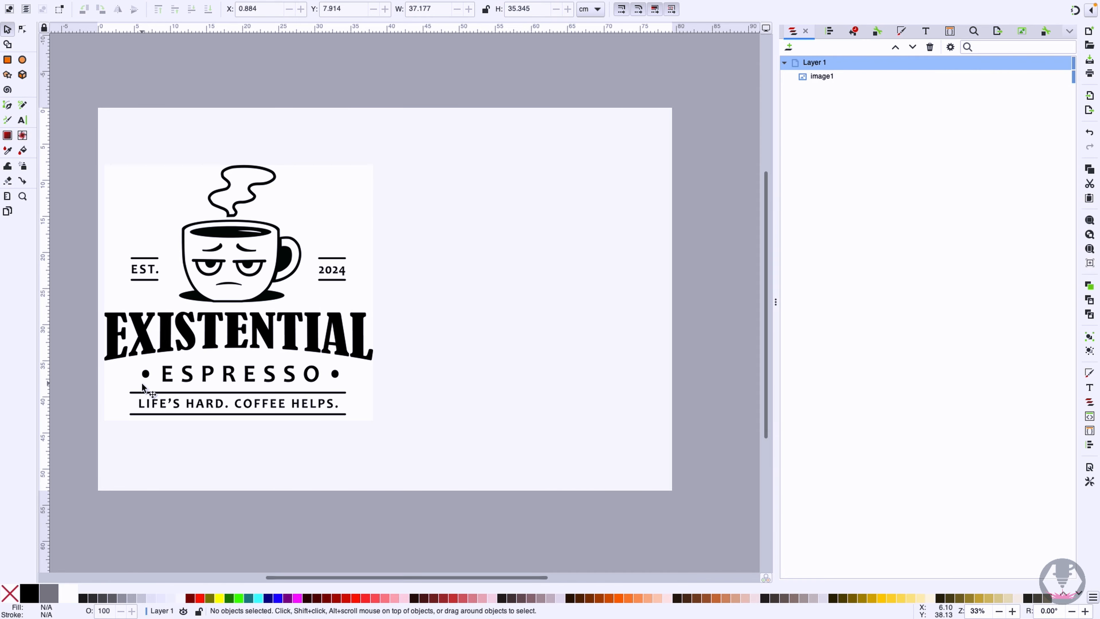
Trace the Existential Espresso image with a single-scan Brightness cutoff trace and move the vector beside the original.
left_click(1022, 31)
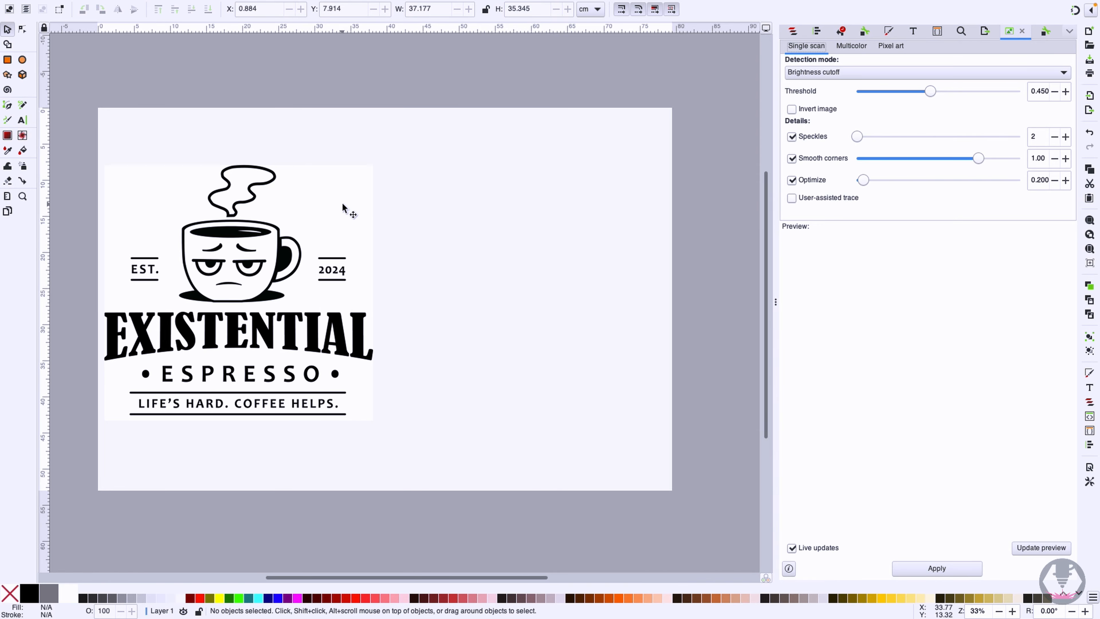
left_click(225, 279)
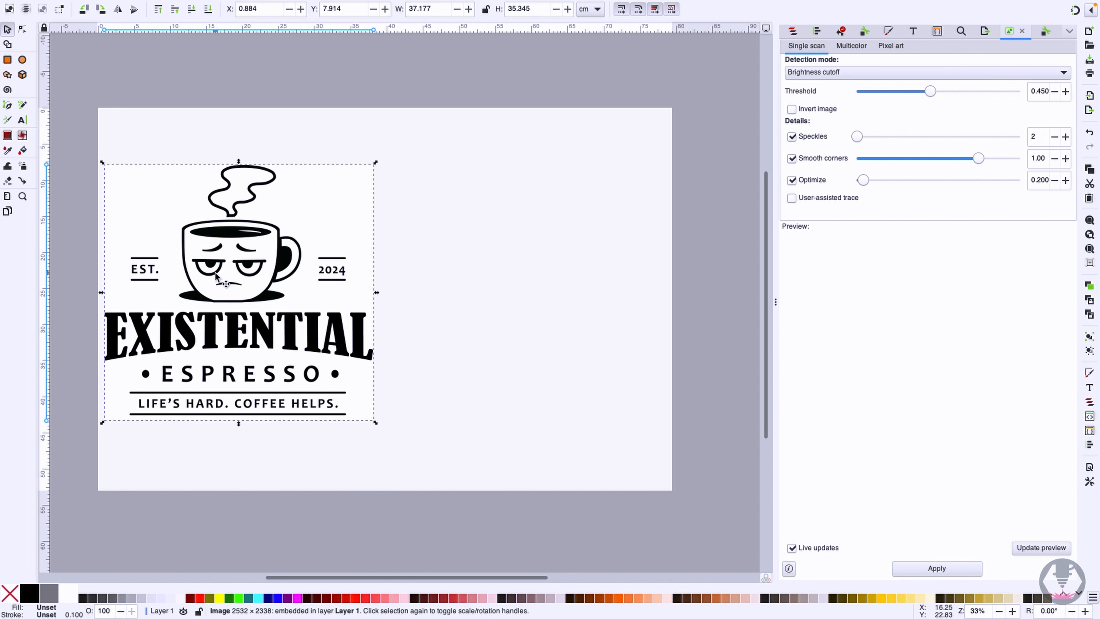
left_click(931, 568)
left_click_drag(318, 332, 603, 334)
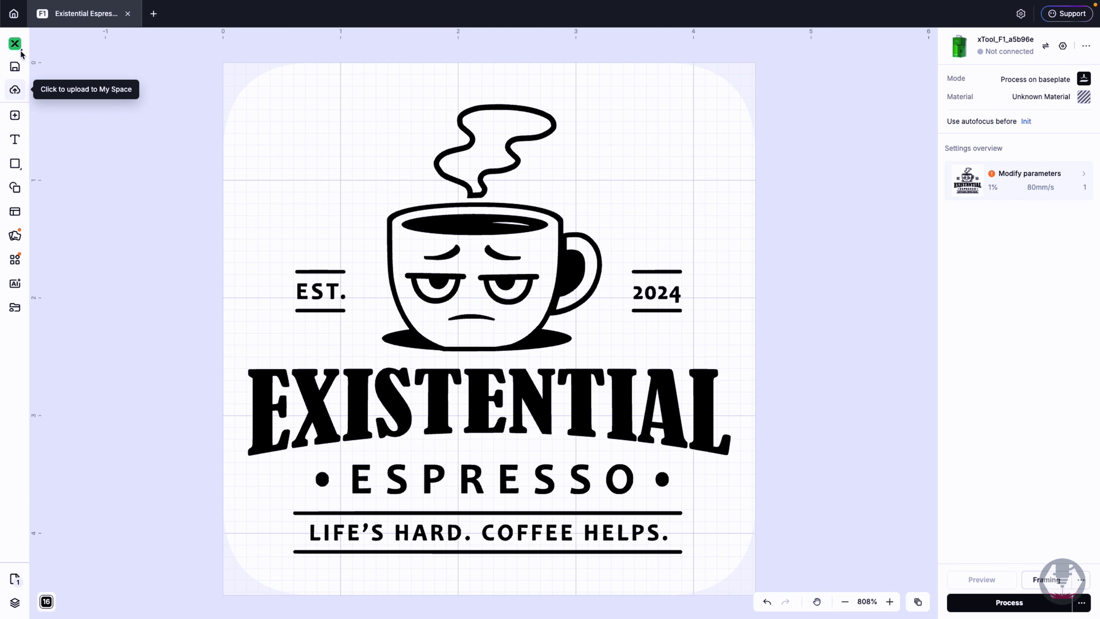
In the xTool laser software, compare the Score, Engrave and Cut processing types on the espresso design.
left_click(484, 225)
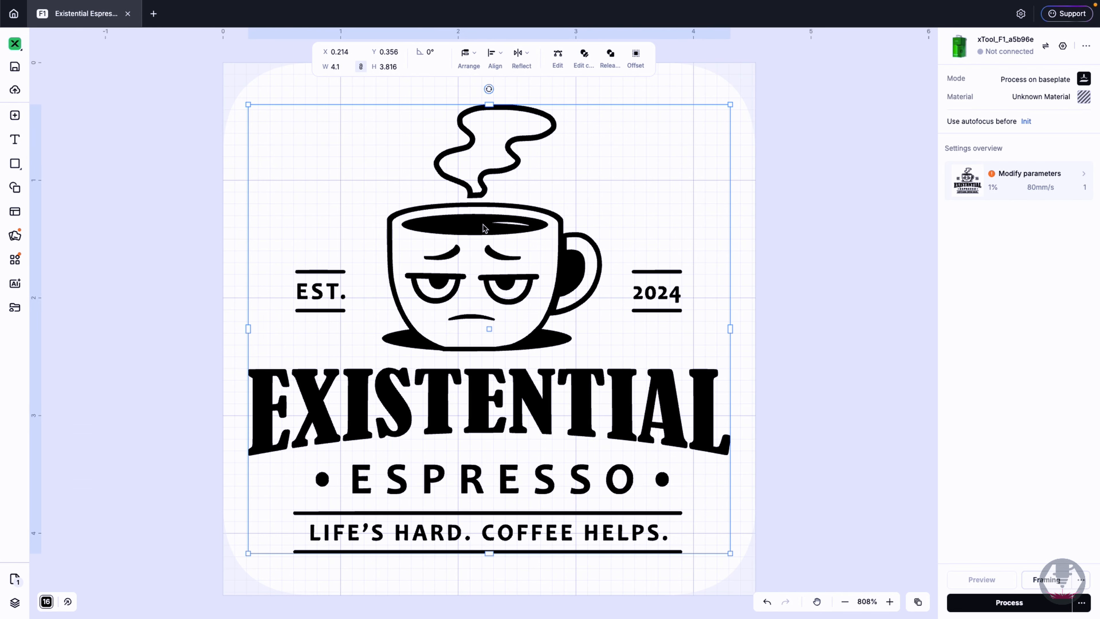
left_click(975, 171)
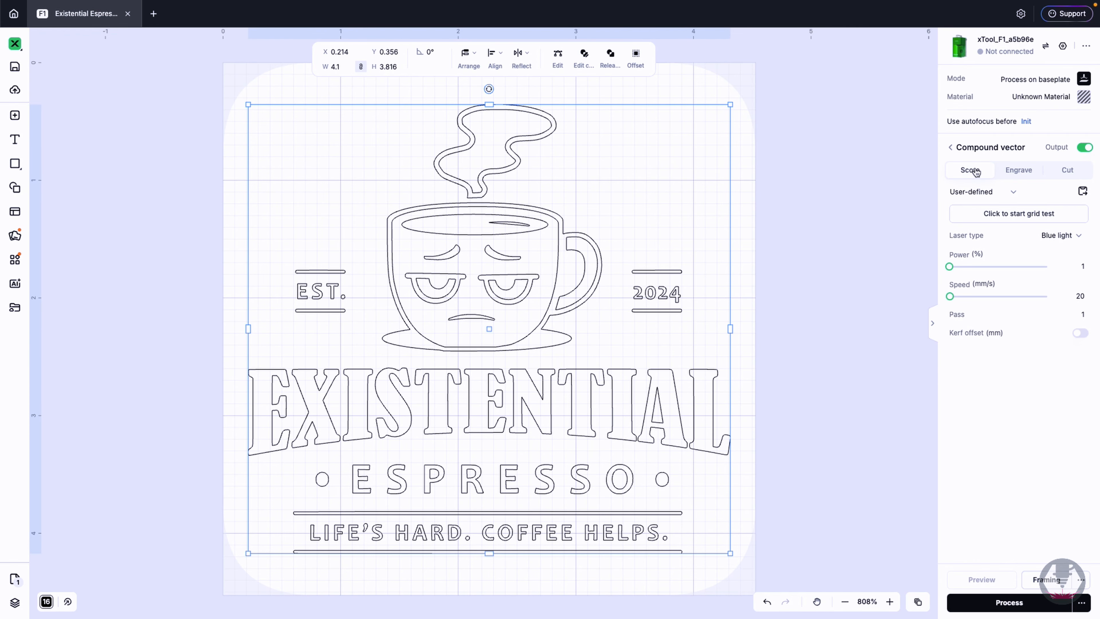
left_click(1022, 170)
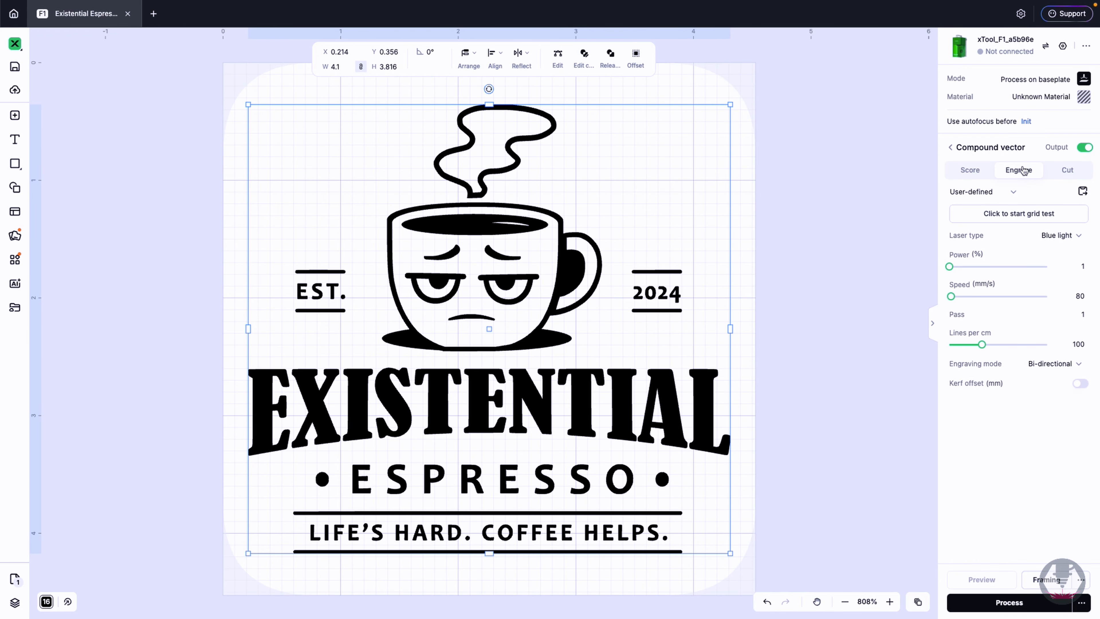
left_click(1065, 173)
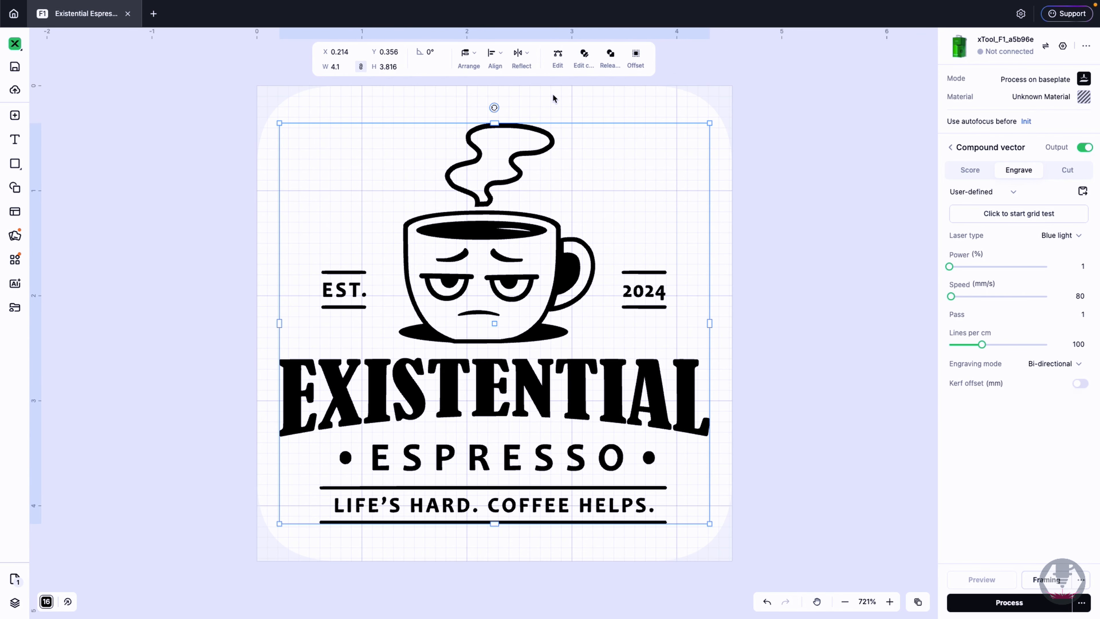
Open the compound vector for editing, try moving the white shape of the mug's right eye, and undo the change.
left_click(584, 58)
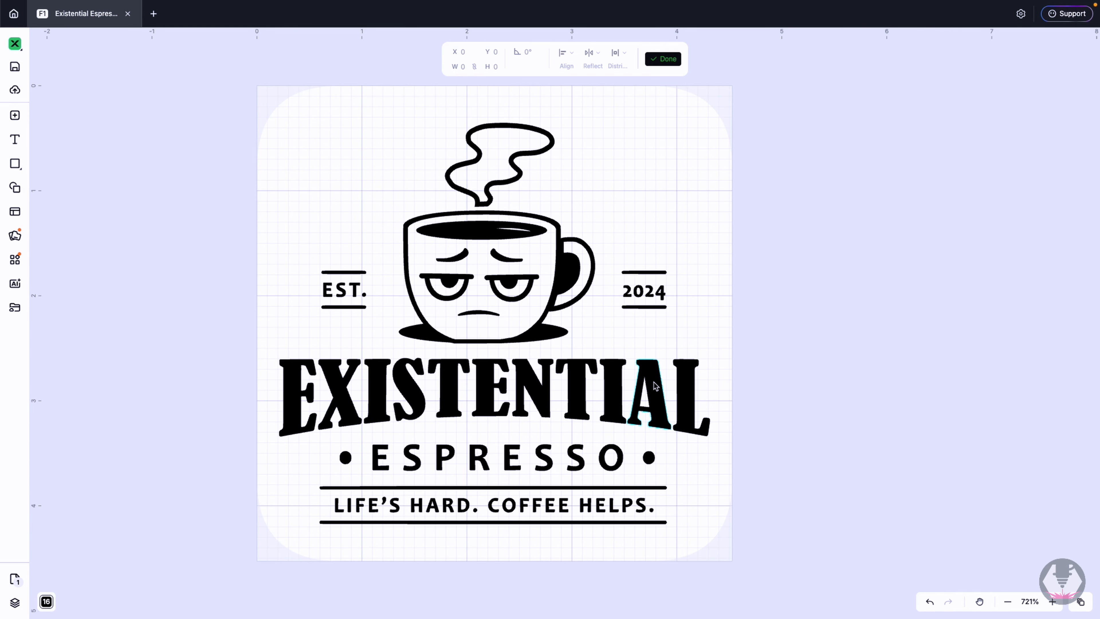
scroll(561, 306, "up", 5)
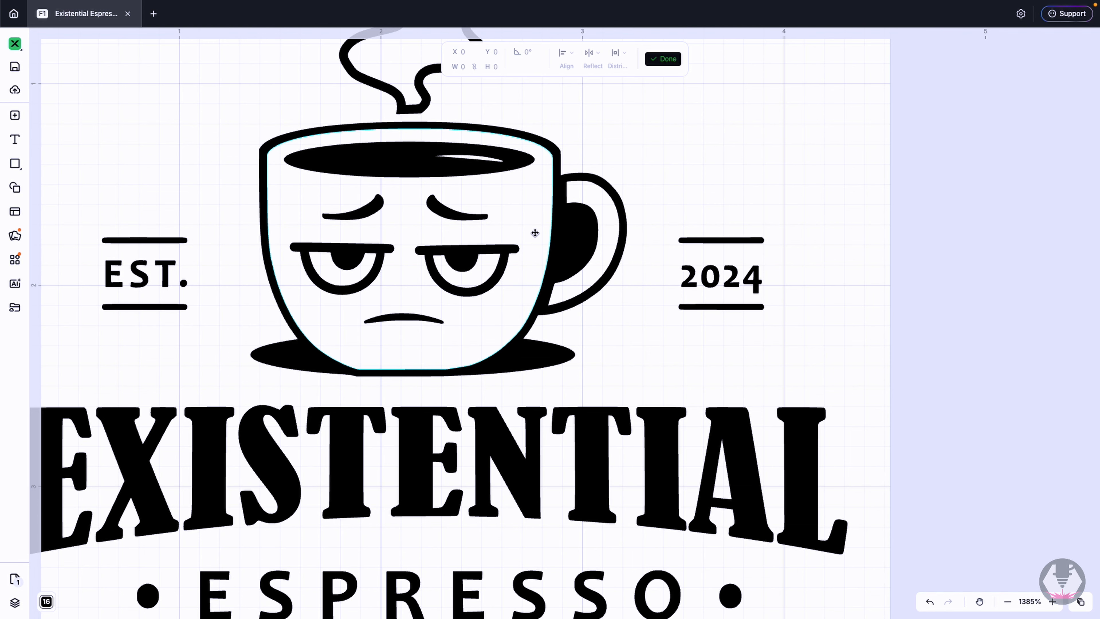
left_click(460, 263)
scroll(460, 263, "up", 4)
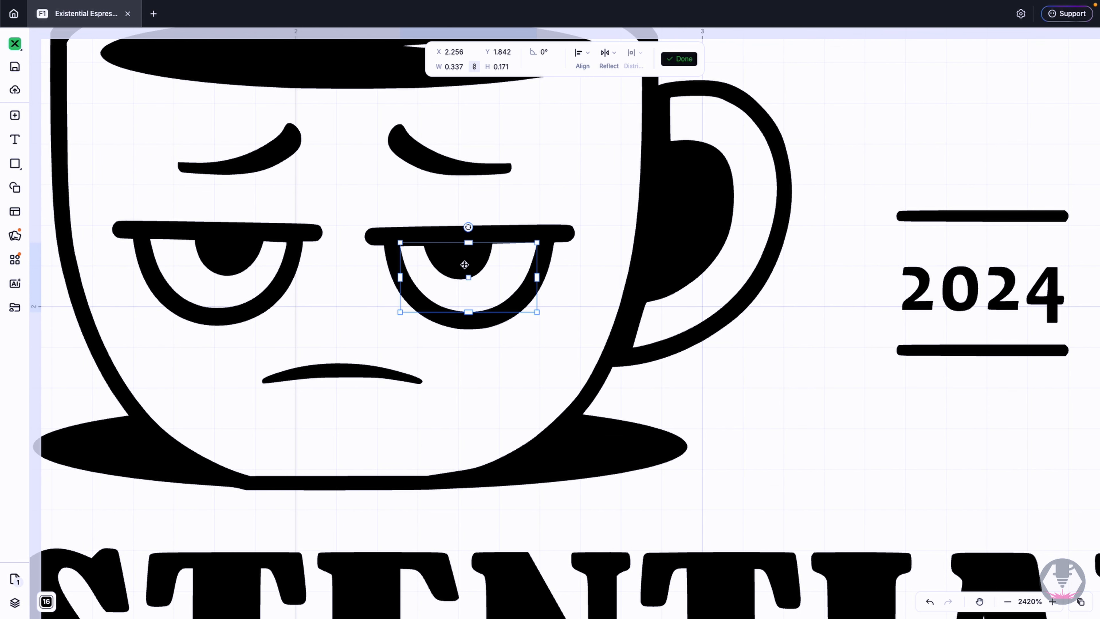
mouse_move(469, 312)
left_mouse_down()
mouse_move(470, 299)
mouse_move(472, 323)
mouse_move(472, 311)
left_mouse_up()
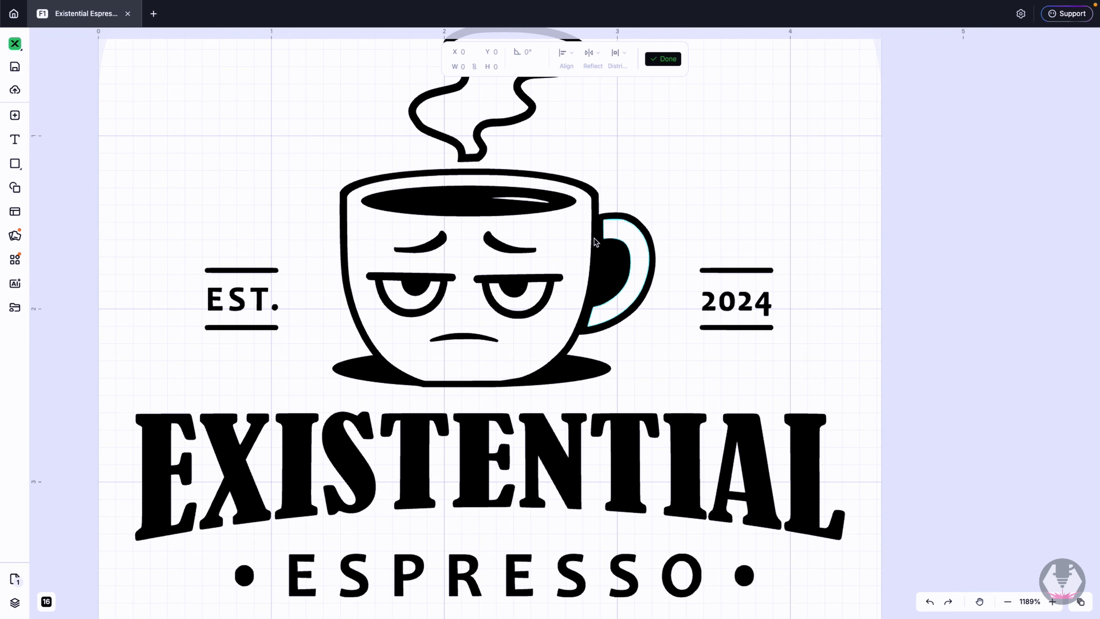
mouse_move(600, 240)
left_mouse_down()
mouse_move(569, 262)
mouse_move(602, 230)
left_mouse_up()
key("super+z")
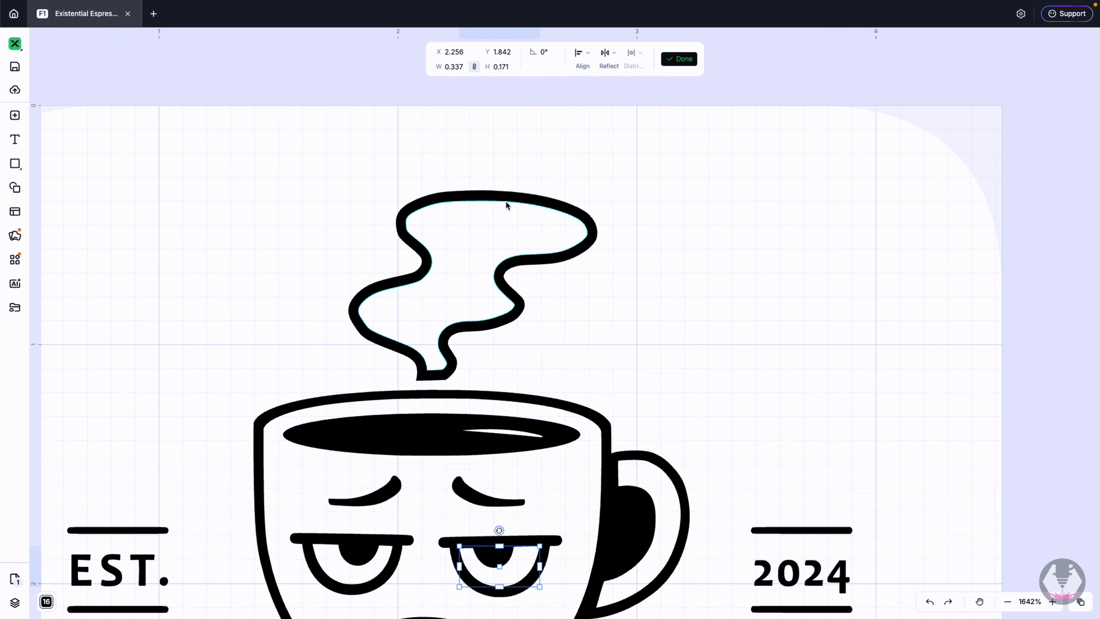
left_click_drag(507, 205, 607, 162)
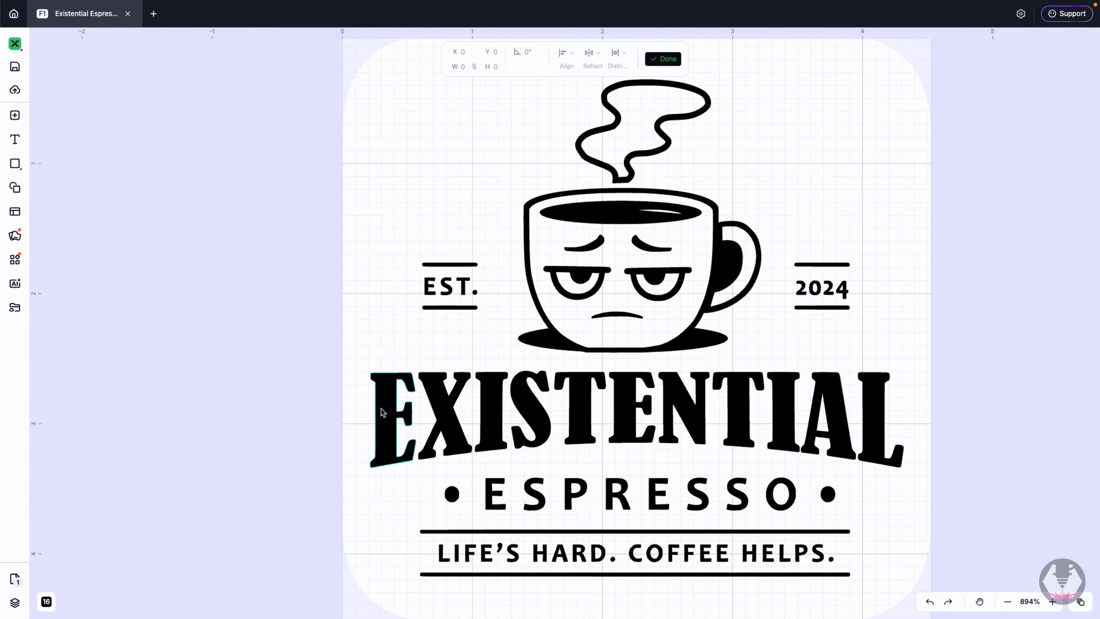
Select the letters L, A, I and T of EXISTENTIAL one by one within the compound vector.
left_click(875, 410)
left_click(836, 409)
left_click(786, 410)
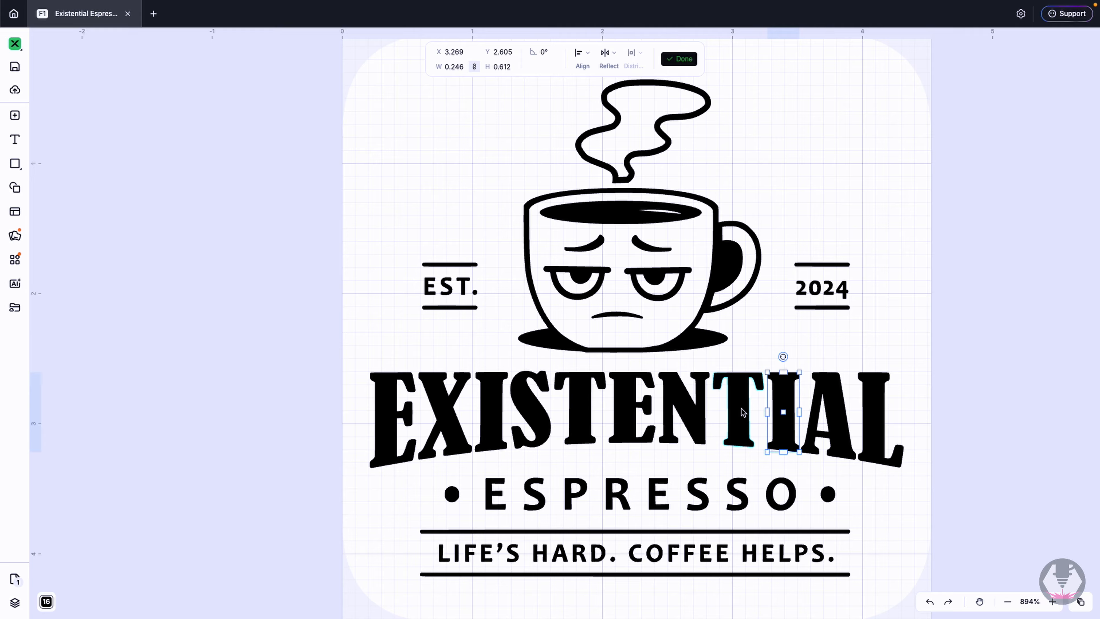
left_click(742, 410)
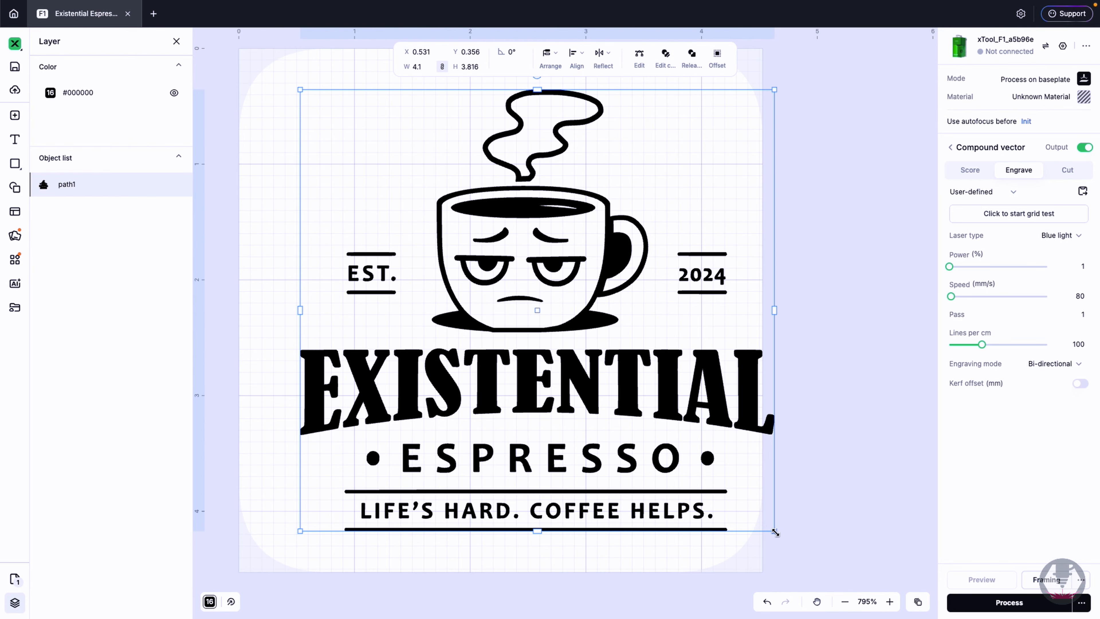
Try resizing and moving the whole espresso logo as one object on the canvas.
left_click_drag(775, 533, 703, 428)
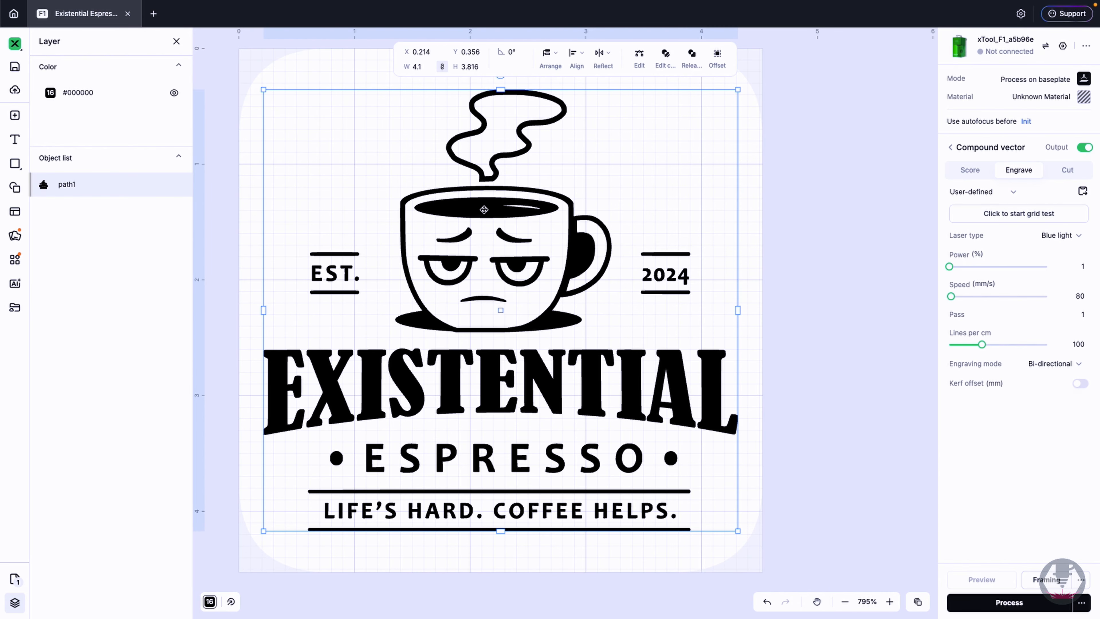
left_click_drag(484, 212, 529, 225)
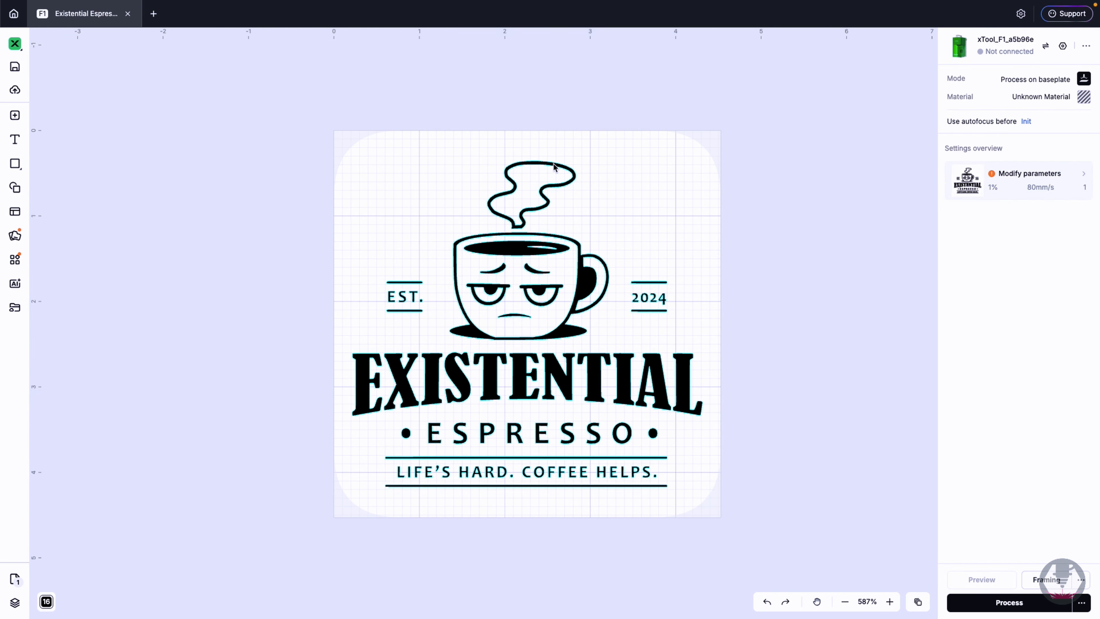
Open the espresso logo for node editing and select a node on the line above 2024.
left_click(554, 243)
left_click(559, 54)
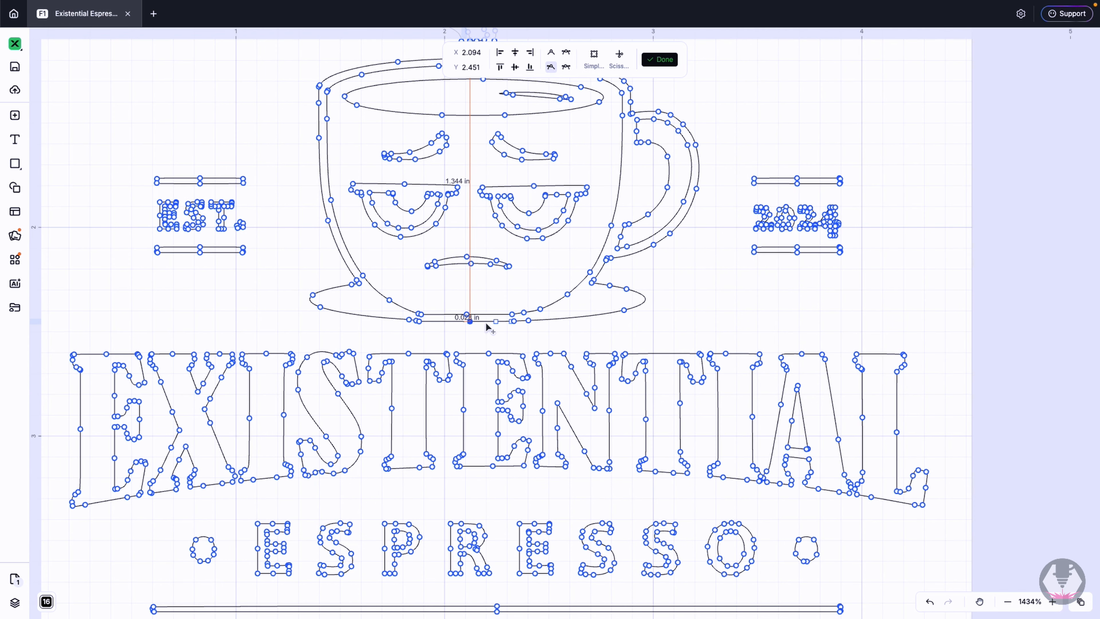
left_click(754, 179)
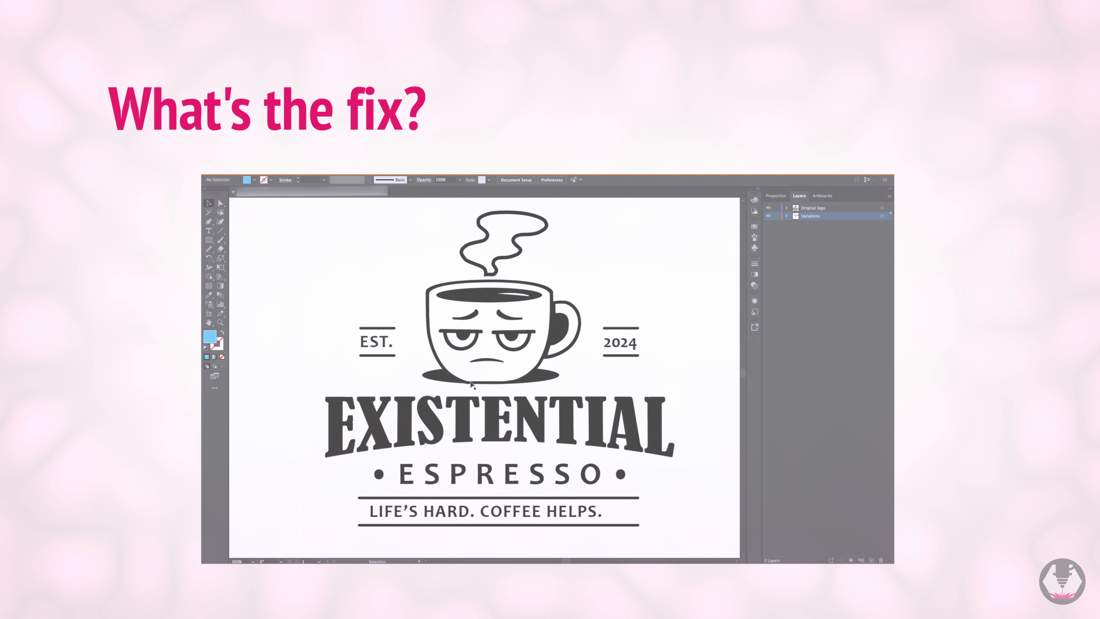
In Adobe Illustrator, expand the Original logo layer and toggle the visibility of the Coffee mug, Existential and Espresso items in turn.
left_click(786, 208)
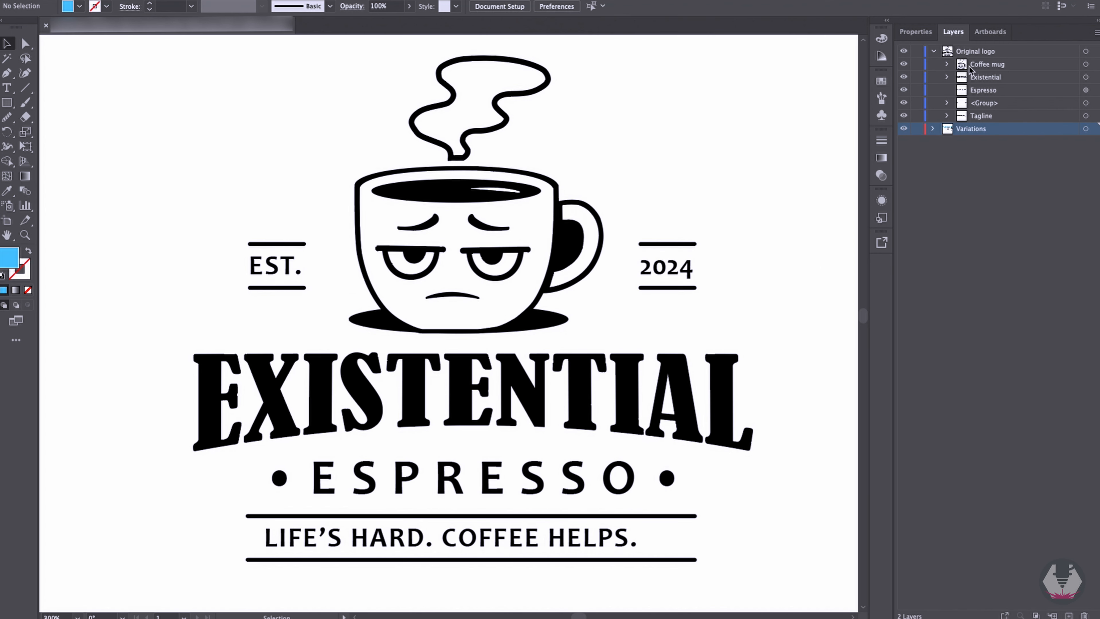
left_click(904, 64)
left_click(904, 64)
left_click(904, 77)
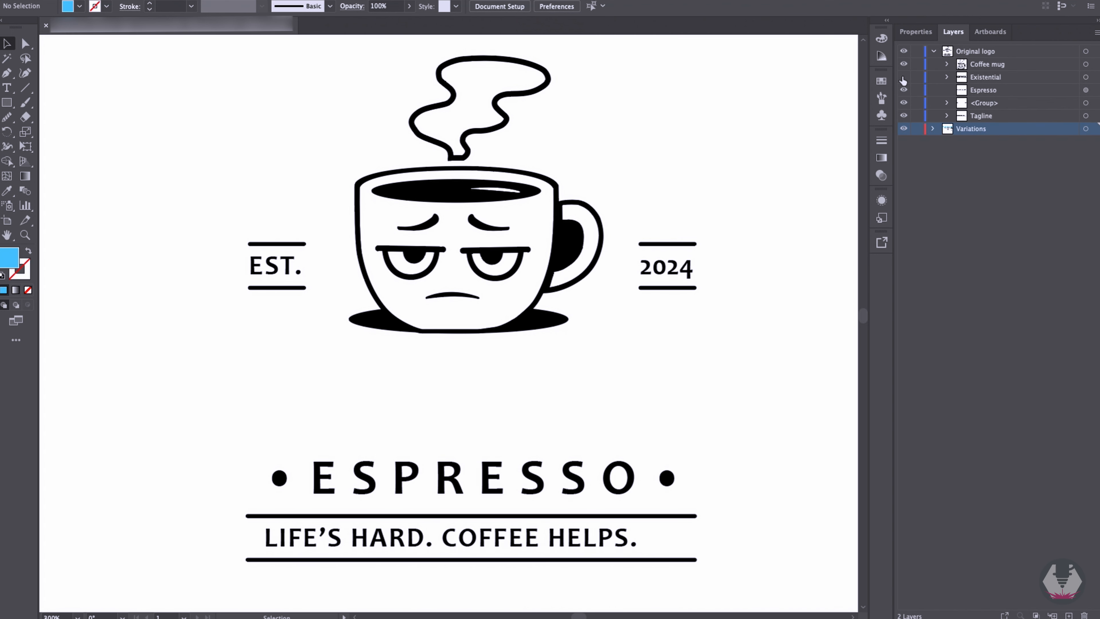
left_click(904, 76)
left_click(904, 90)
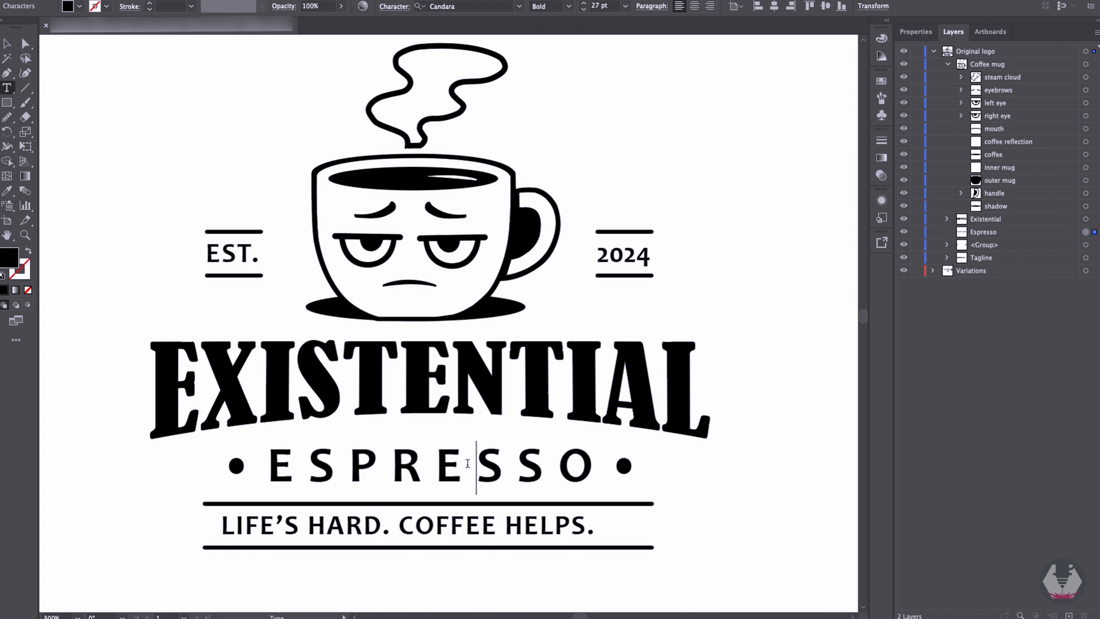
Delete the letters RE from the editable ESPRESSO text and enter them again.
key("BackSpace")
key("BackSpace")
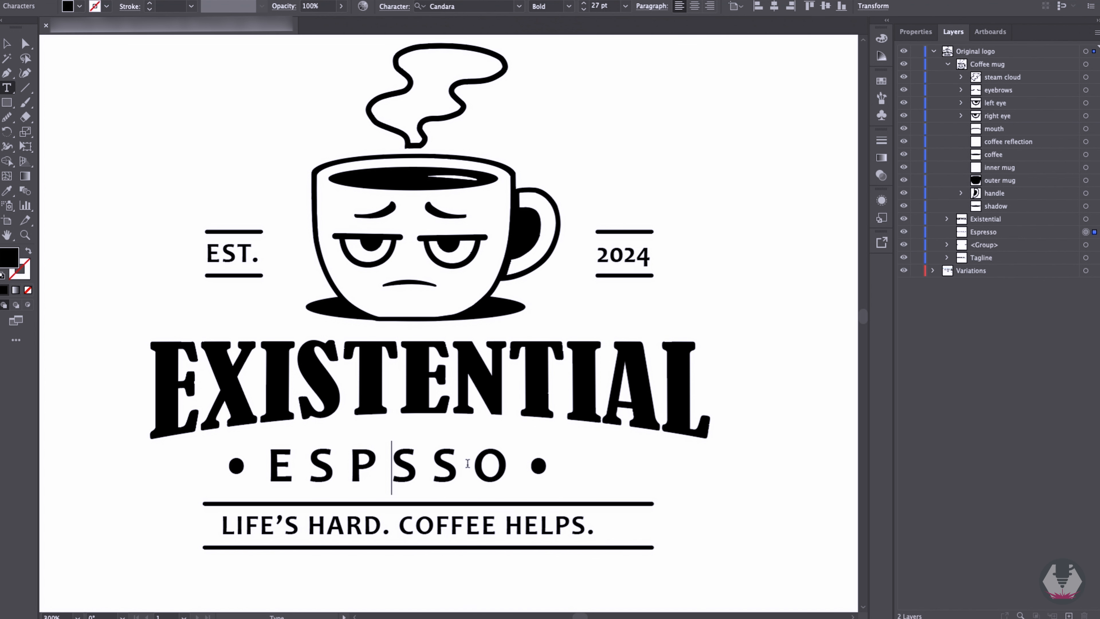
type("RE")
Isolate the Tagline group, then delete and re-enter the final period of "LIFE'S HARD. COFFEE HELPS.".
left_click(547, 527)
key("Escape")
double_click(562, 526)
left_click(578, 528)
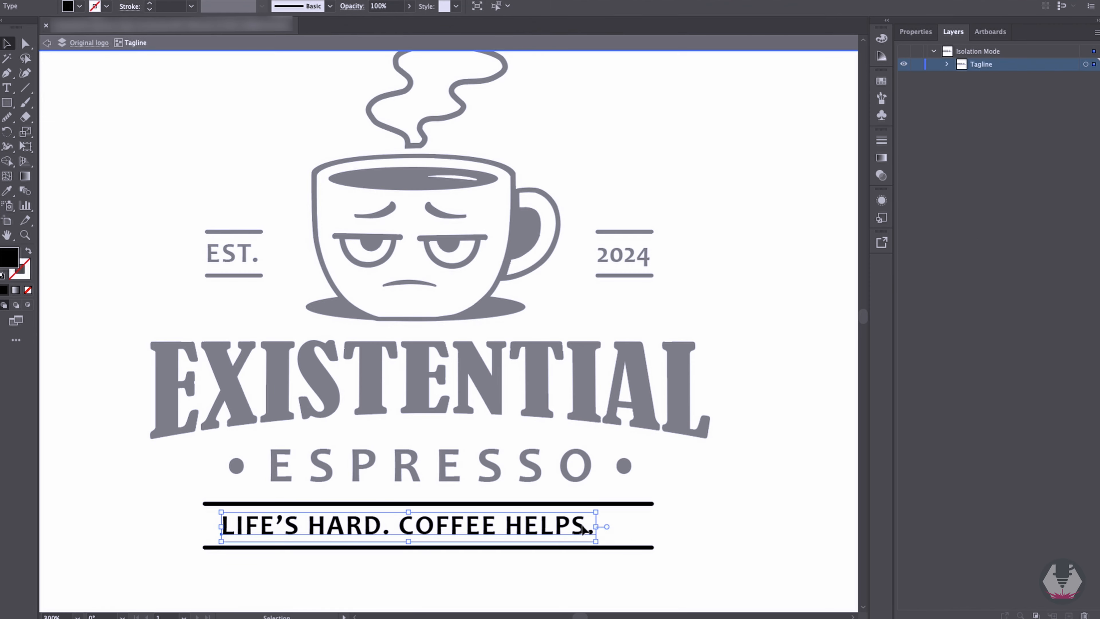
double_click(575, 528)
key("BackSpace")
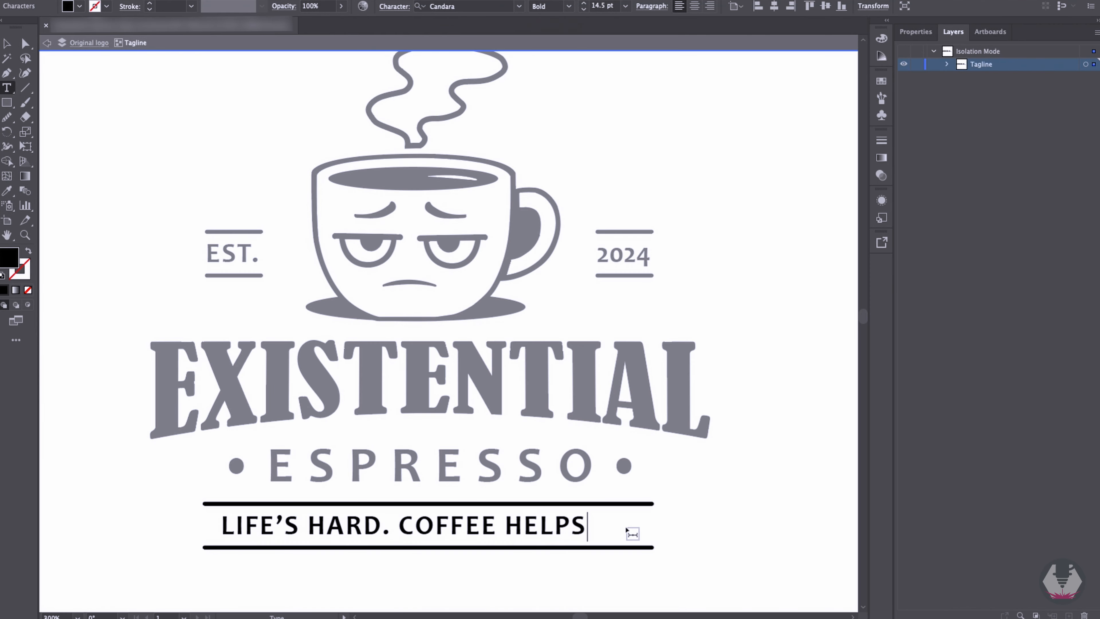
type(".")
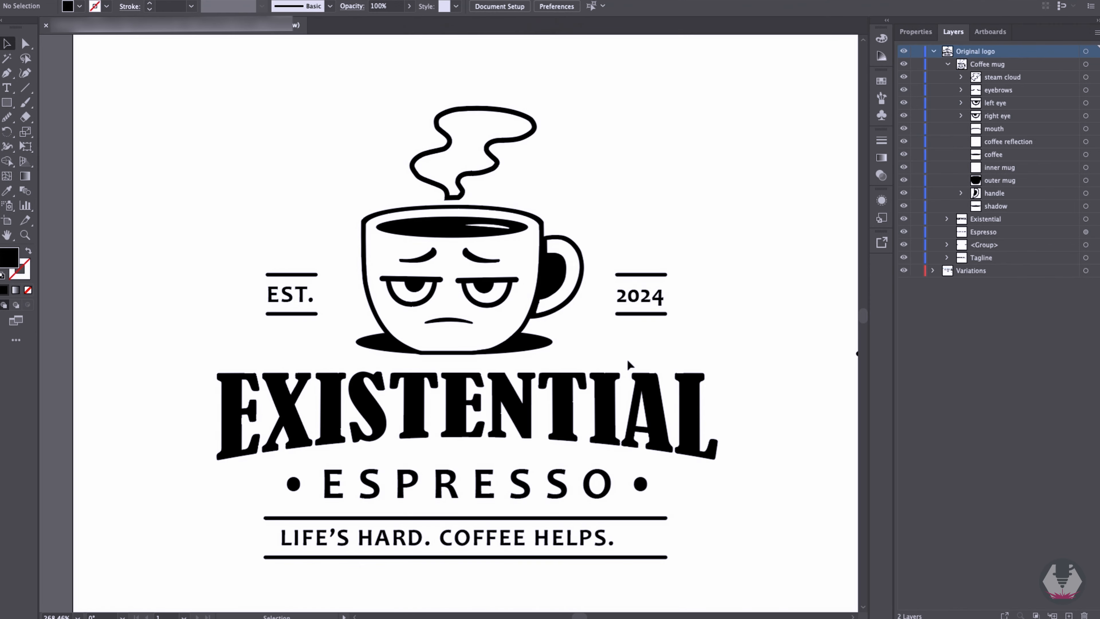
Examine the logo variations on the artboard, including a close look at the Spooky version.
scroll(631, 366, "down", 10)
scroll(631, 365, "right", 7)
scroll(631, 366, "down", 2)
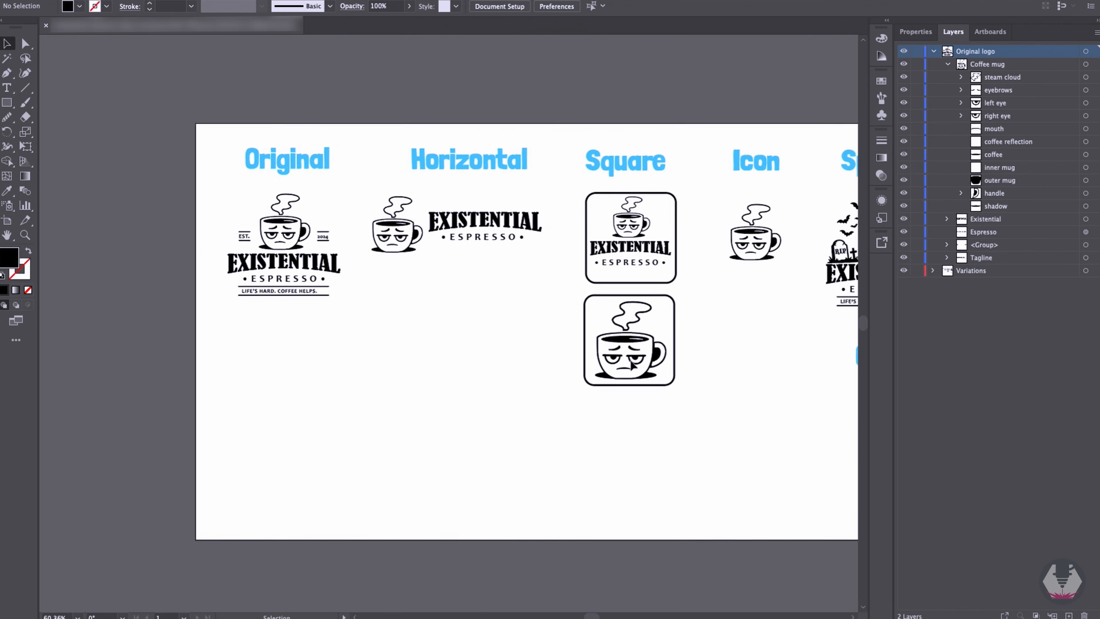
scroll(632, 366, "right", 5)
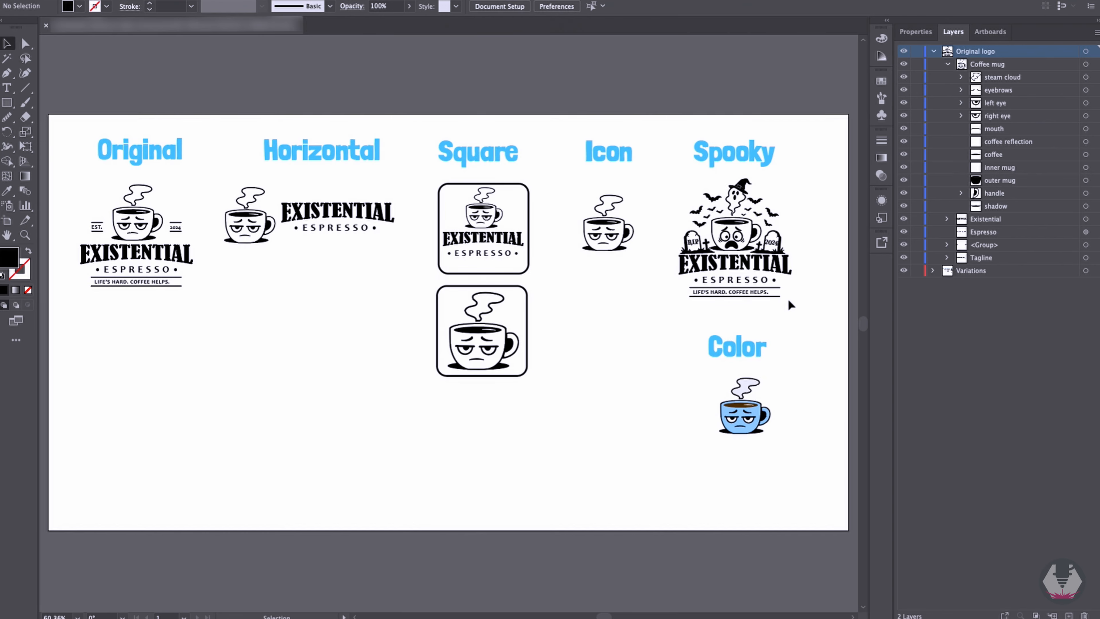
scroll(788, 305, "up", 6)
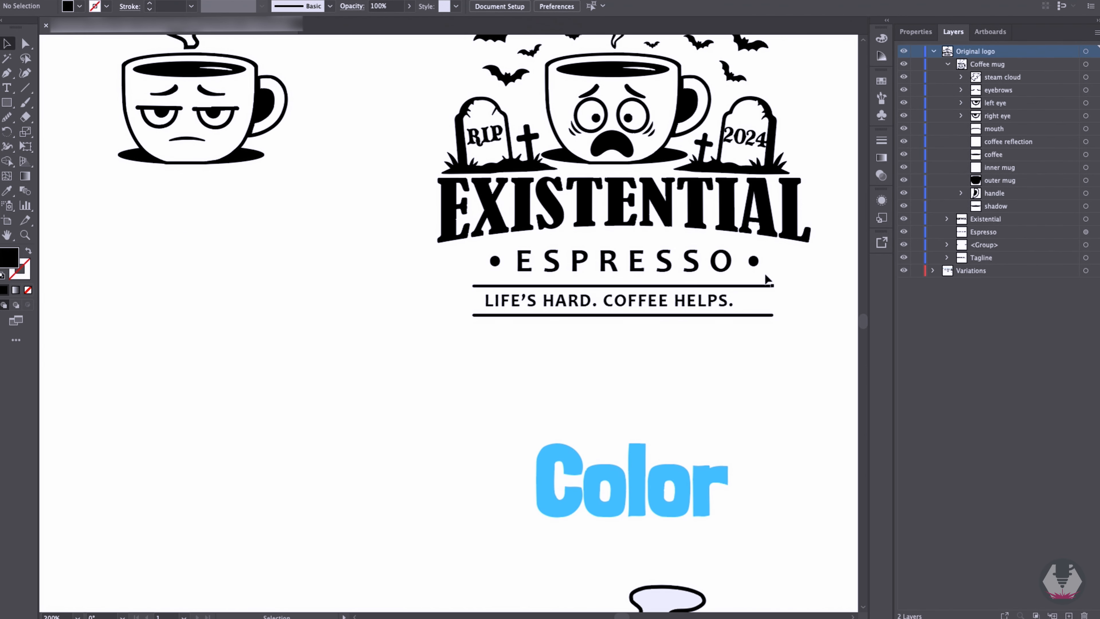
scroll(762, 288, "up", 2)
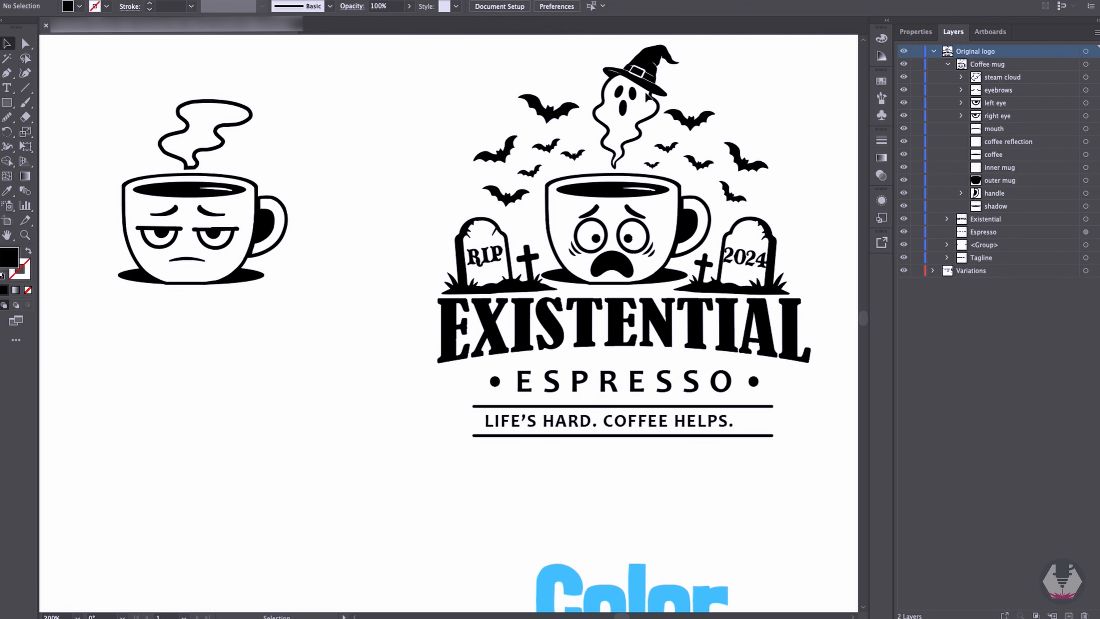
key("ctrl+0")
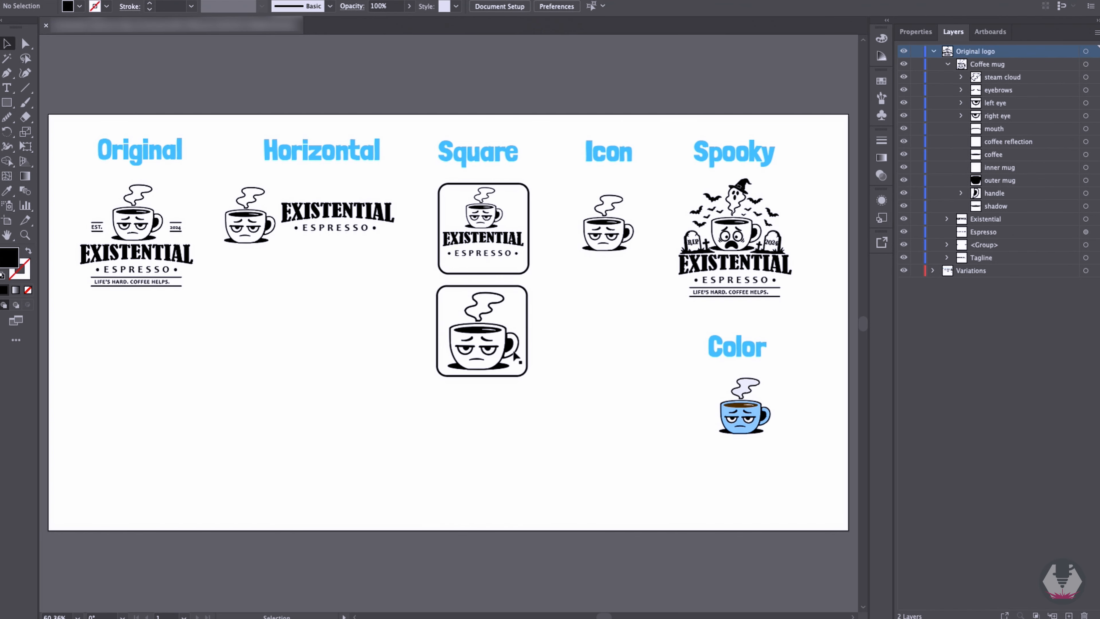